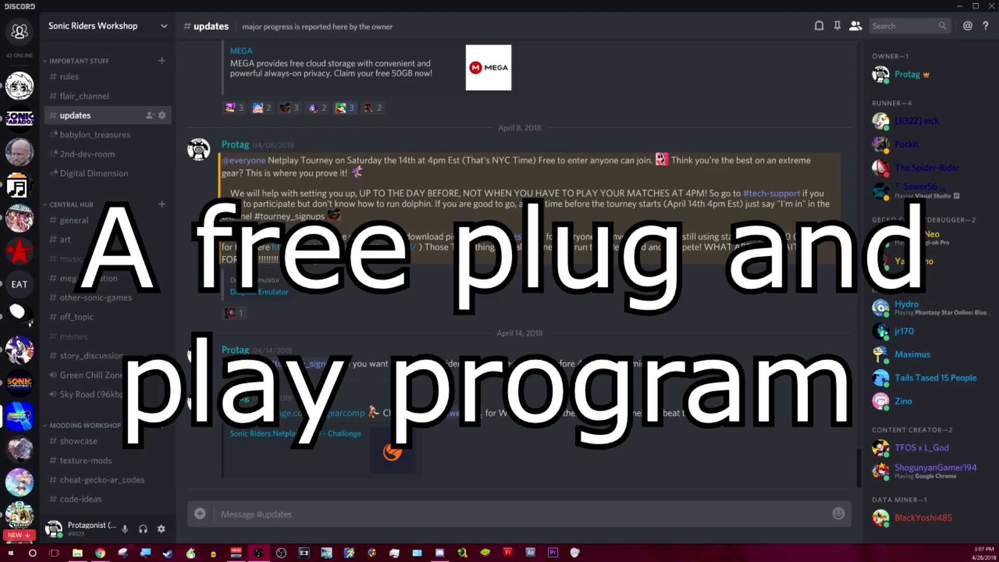
- Read the Netplay Build 1.1 release and netplay tourney posts in the updates channel
scroll(211, 280, up, 6)
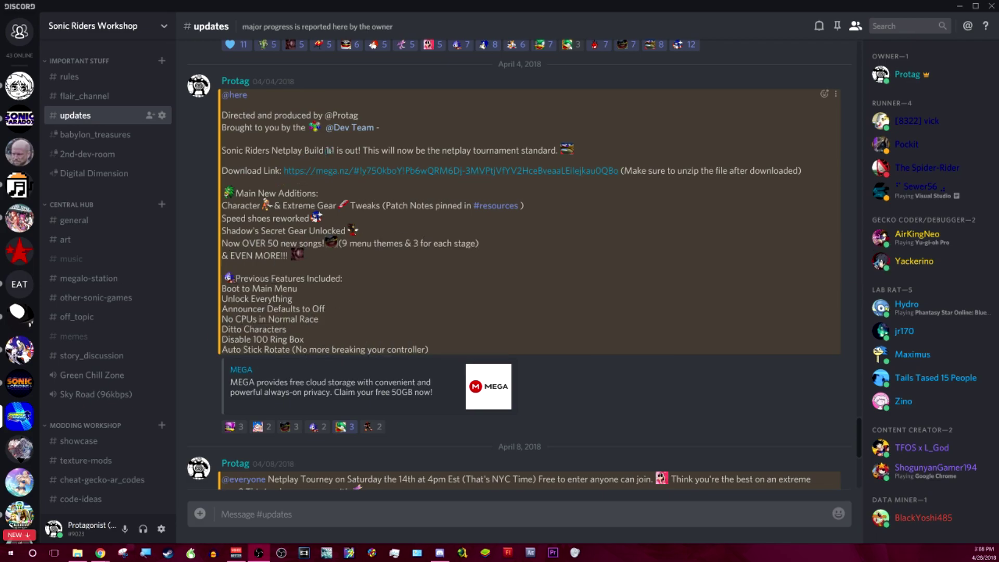
scroll(332, 180, down, 6)
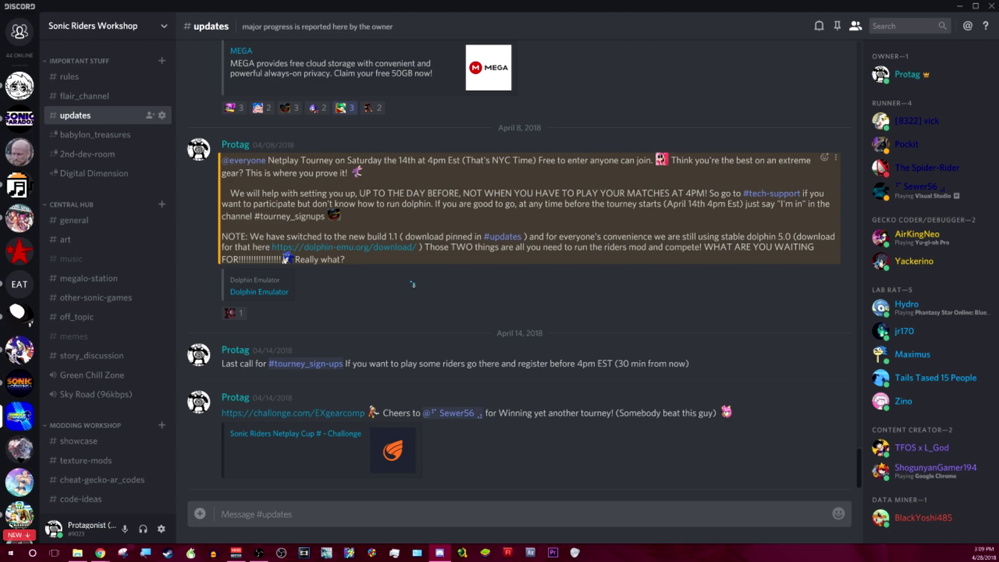
scroll(395, 275, up, 7)
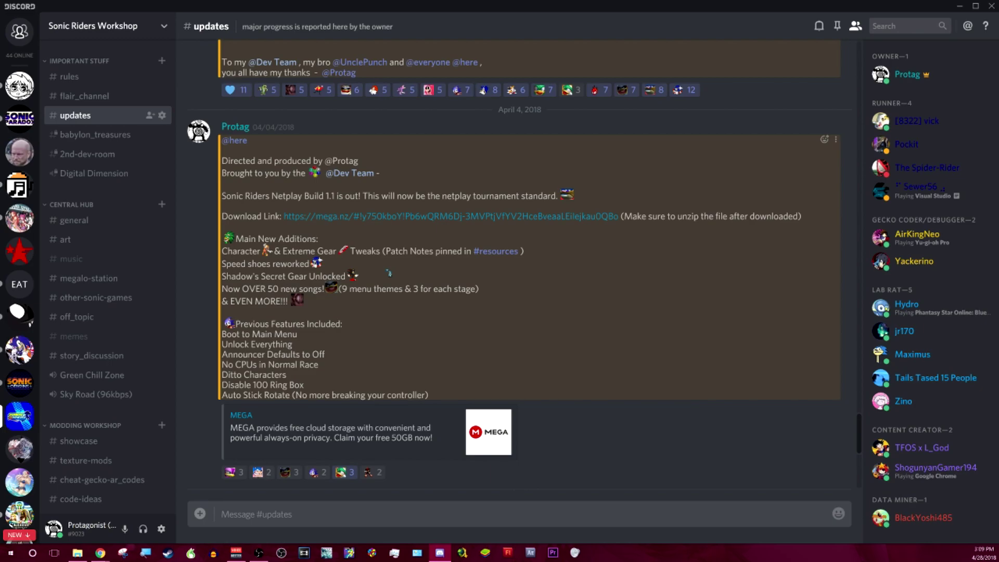
- Switch to Chrome, search Google for "dolphin" and open the Dolphin Emulator website
key(alt+Tab)
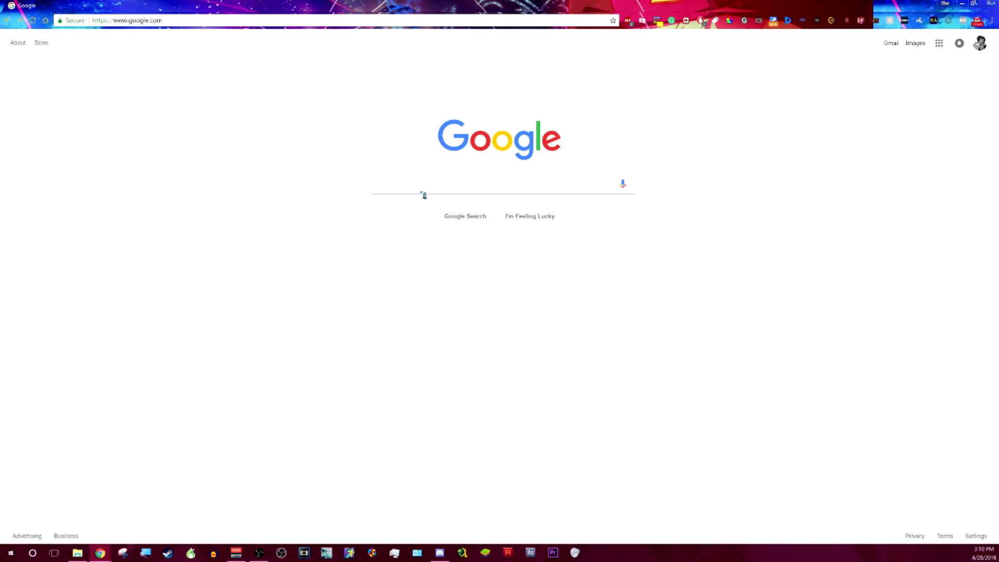
text(dolphin)
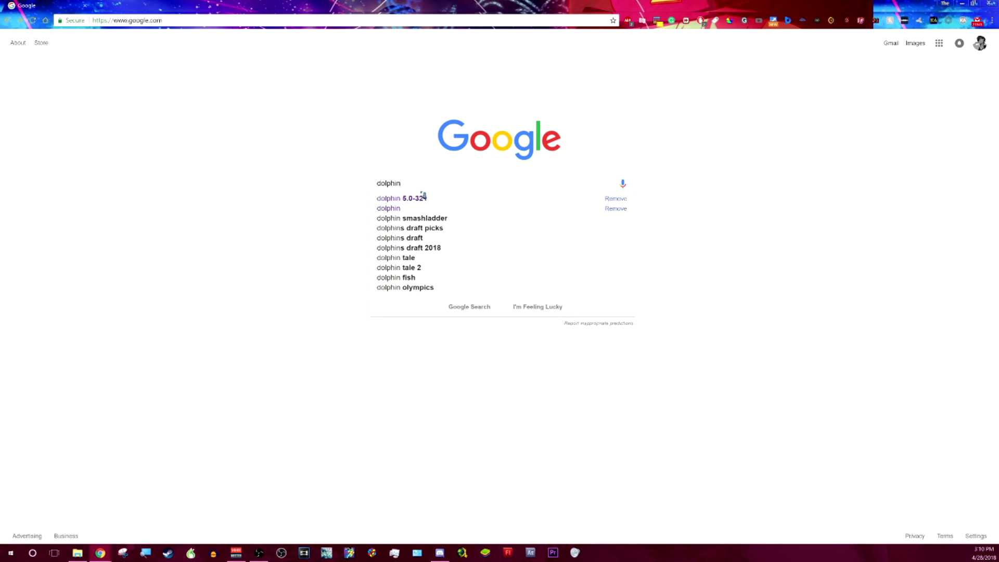
key(Return)
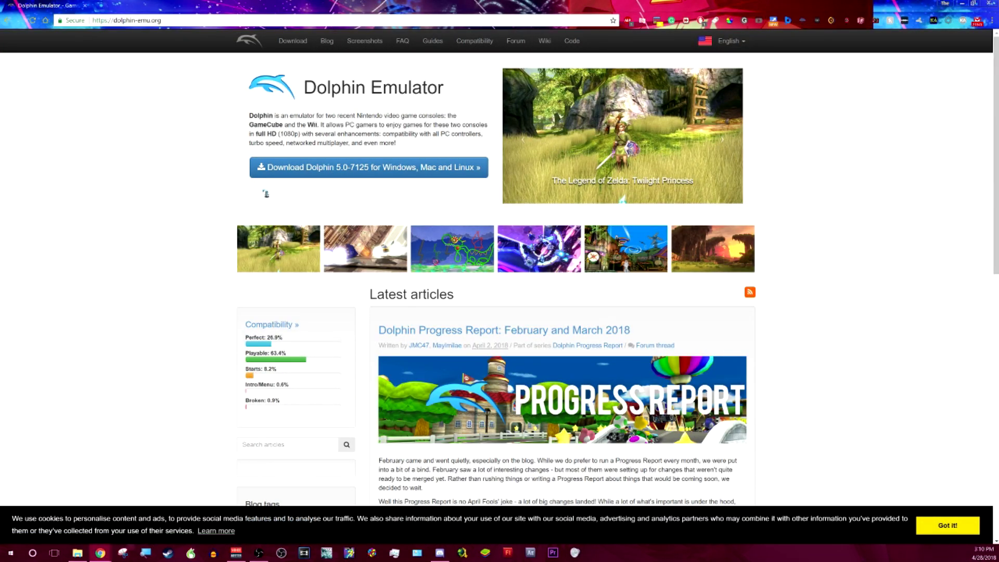
- Download the stable Dolphin 5.0 release for Windows x64 from the site's download page
click(298, 45)
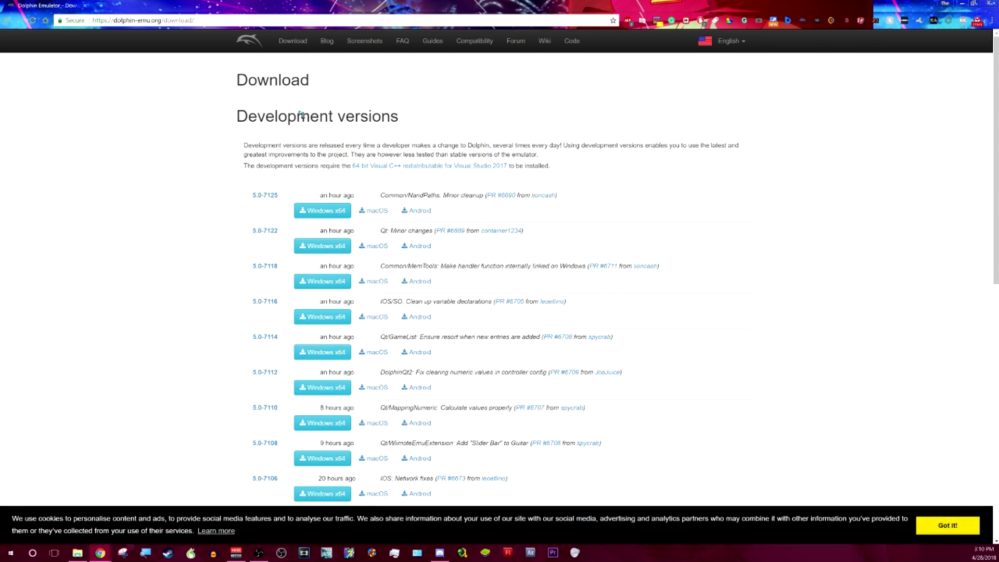
scroll(294, 169, down, 9)
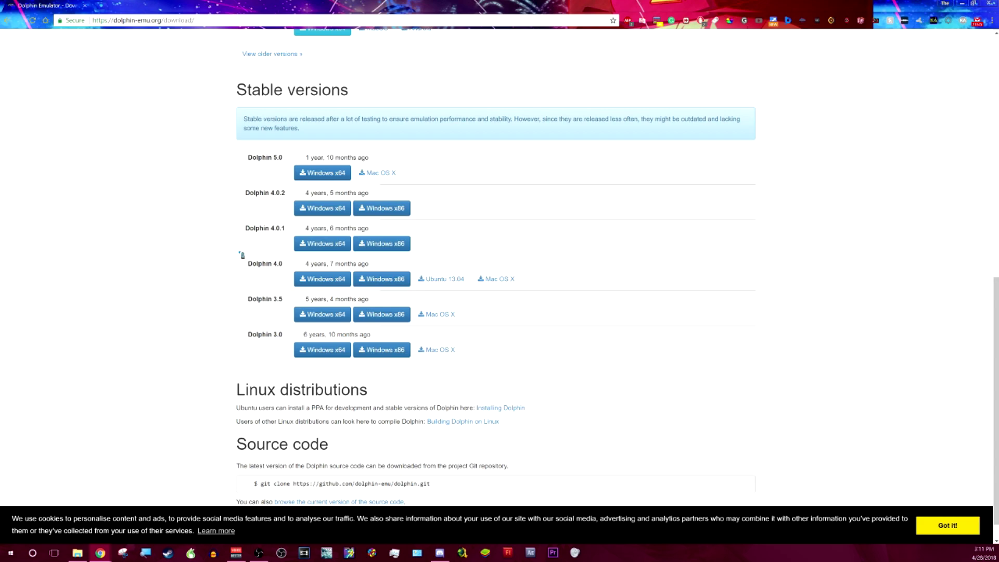
click(330, 173)
- Switch to Discord and review the Netplay Build 1.1 announcement in the updates channel
click(440, 552)
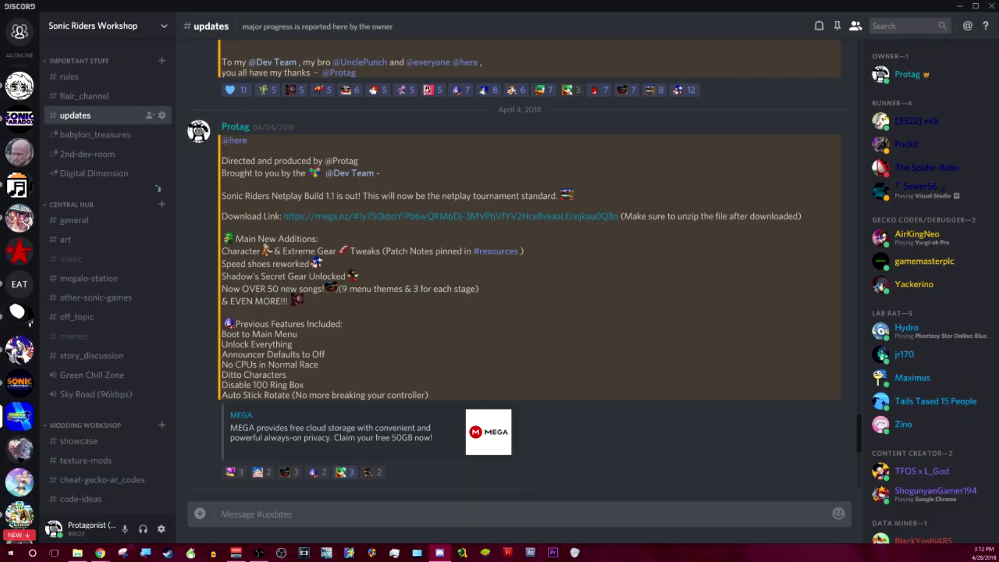
scroll(363, 289, down, 7)
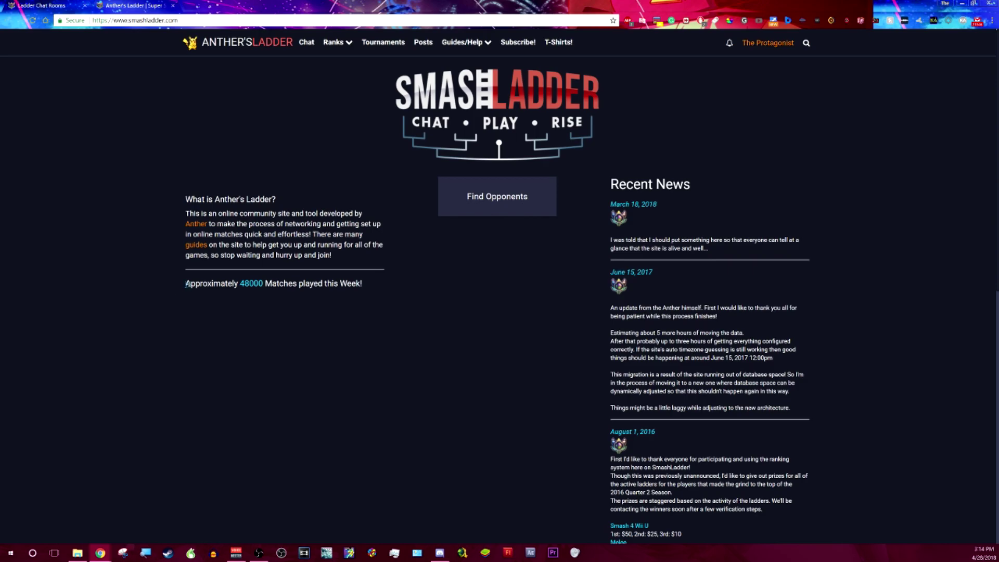
- Examine the weekly match count on the SmashLadder home page by highlighting that line
drag(188, 283, 347, 292)
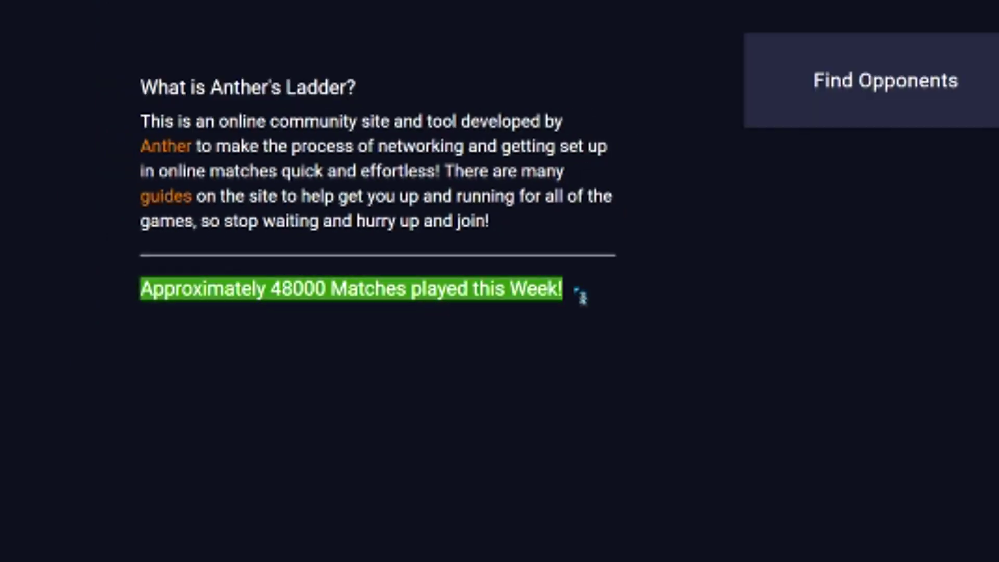
click(379, 287)
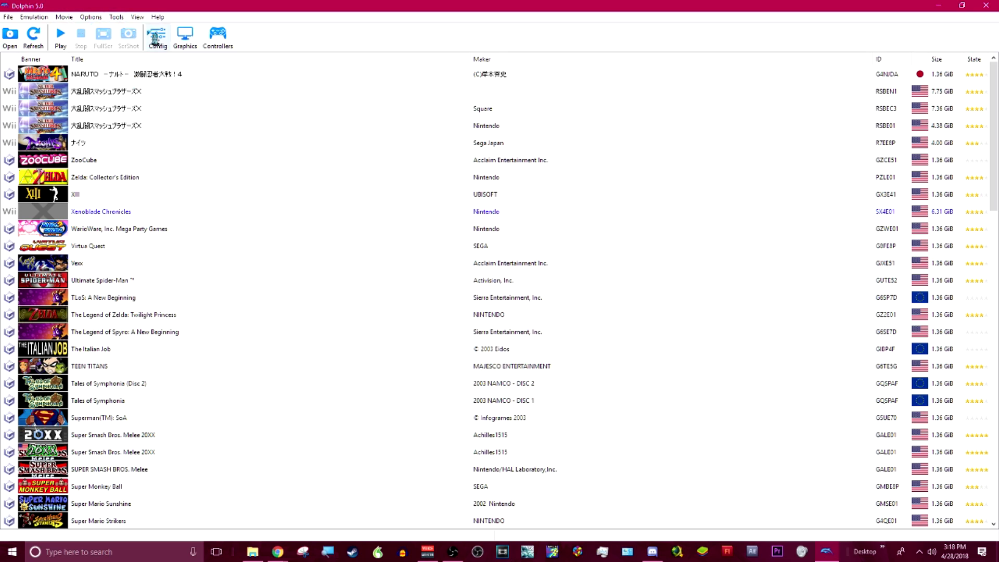
- Open Dolphin's configuration and show the game folder path settings
click(165, 37)
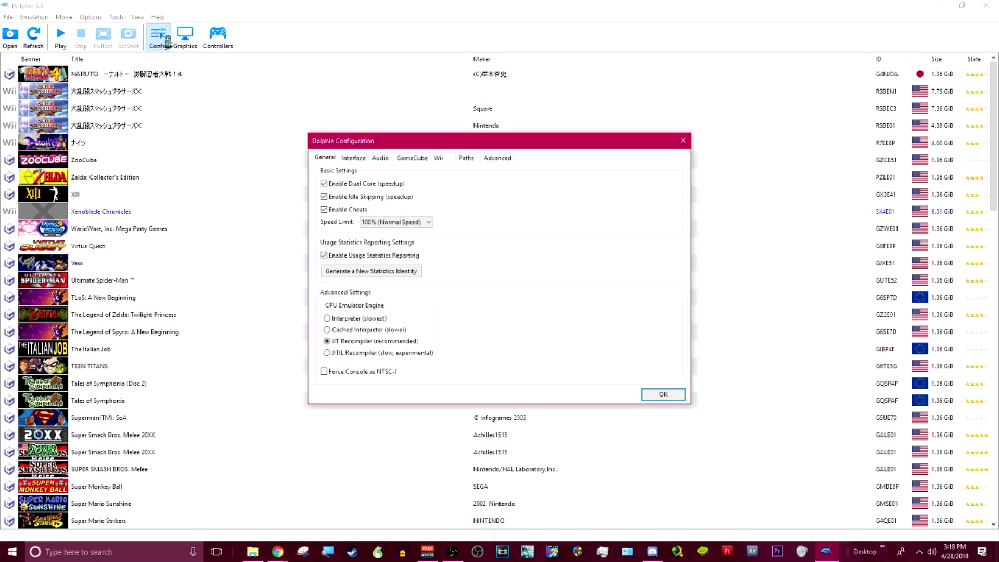
click(468, 159)
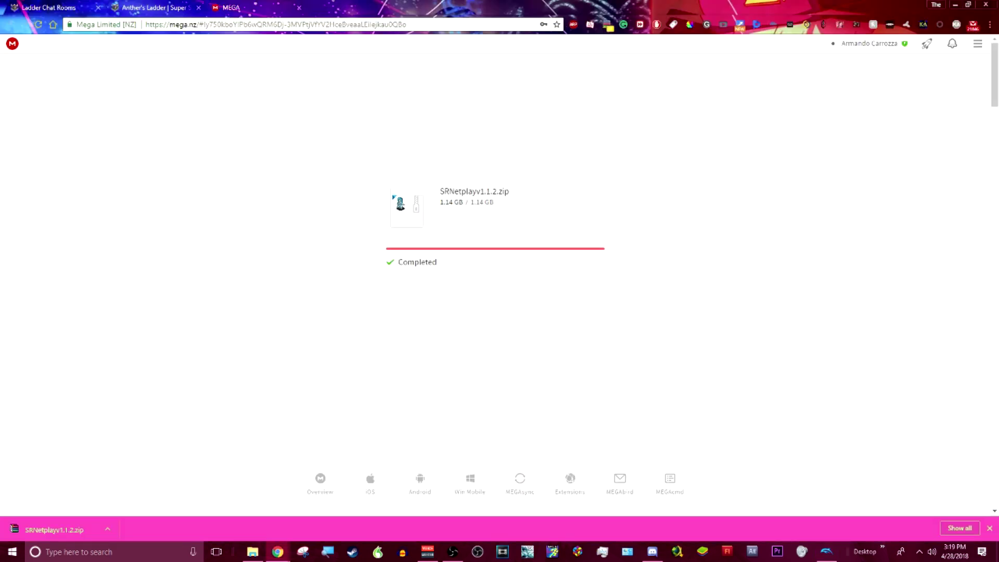
- Try to extract the ISO from the downloaded SRNetplayv1.1.2.zip into the Gamecube folder
click(46, 538)
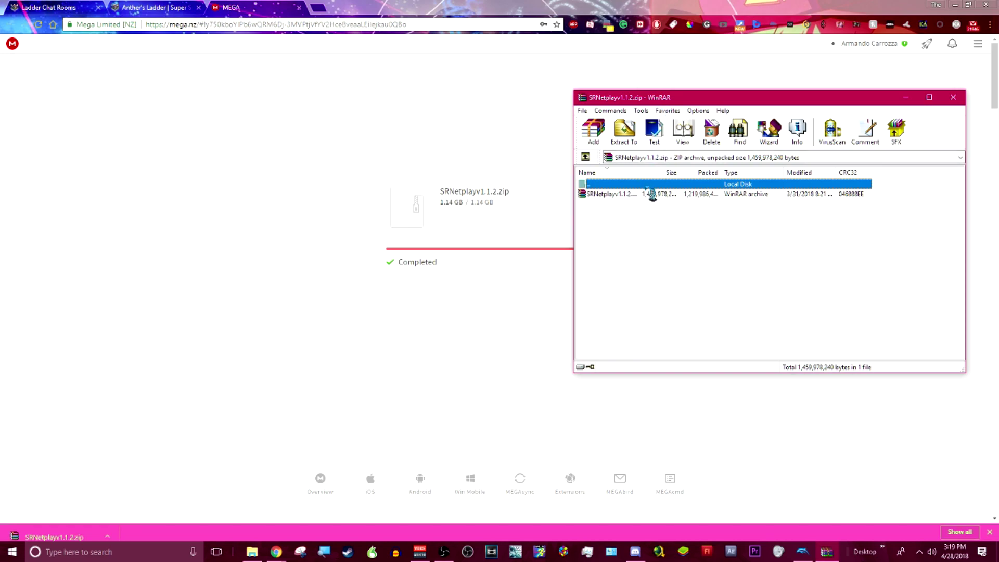
drag(613, 195, 378, 404)
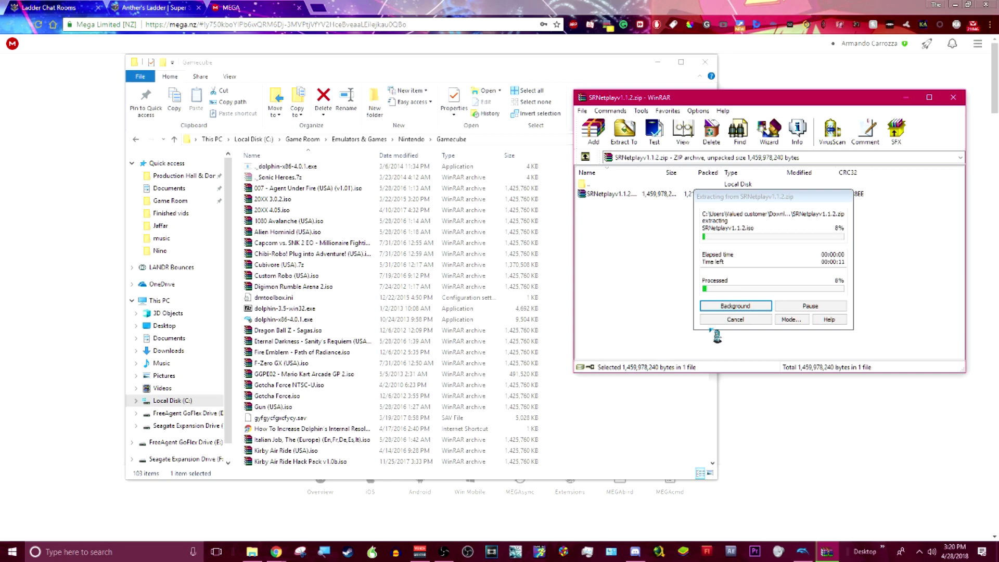
click(753, 319)
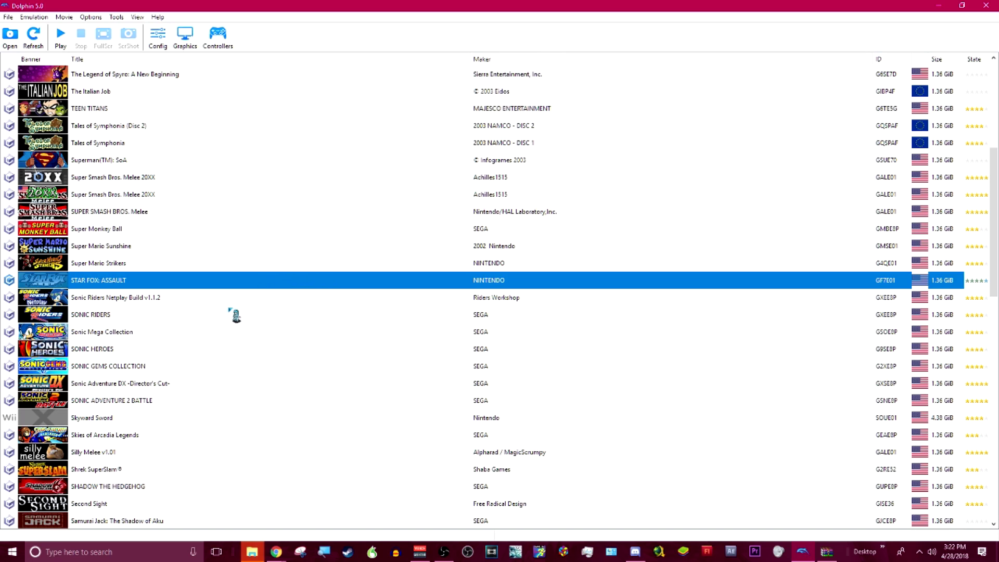
- Test-launch Sonic Riders Netplay Build v1.1.2 from the game list, then stop the emulation
click(229, 301)
double_click(161, 301)
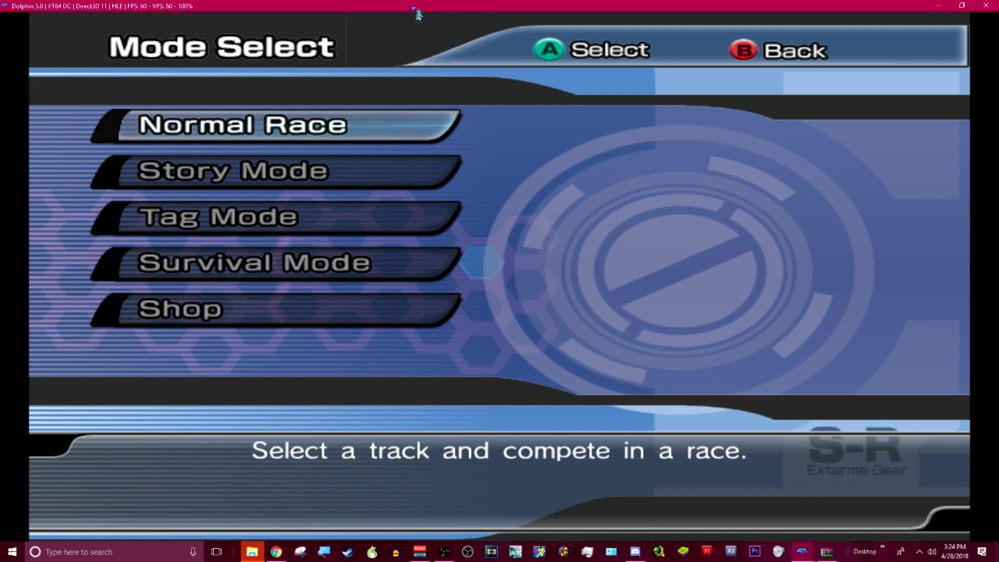
key(Escape)
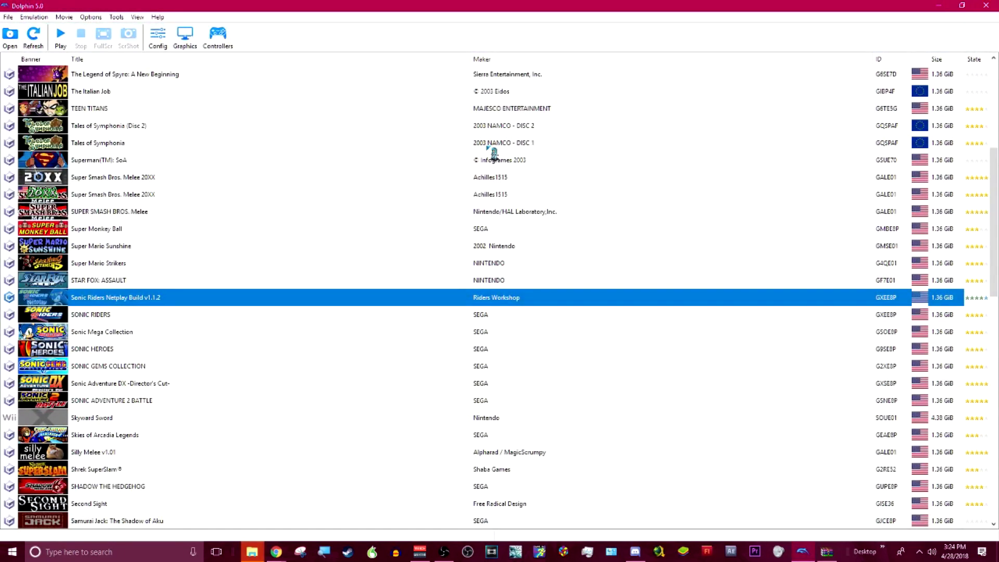
- Set GameCube controller Port 1 to Standard Controller in the controller configuration
click(217, 36)
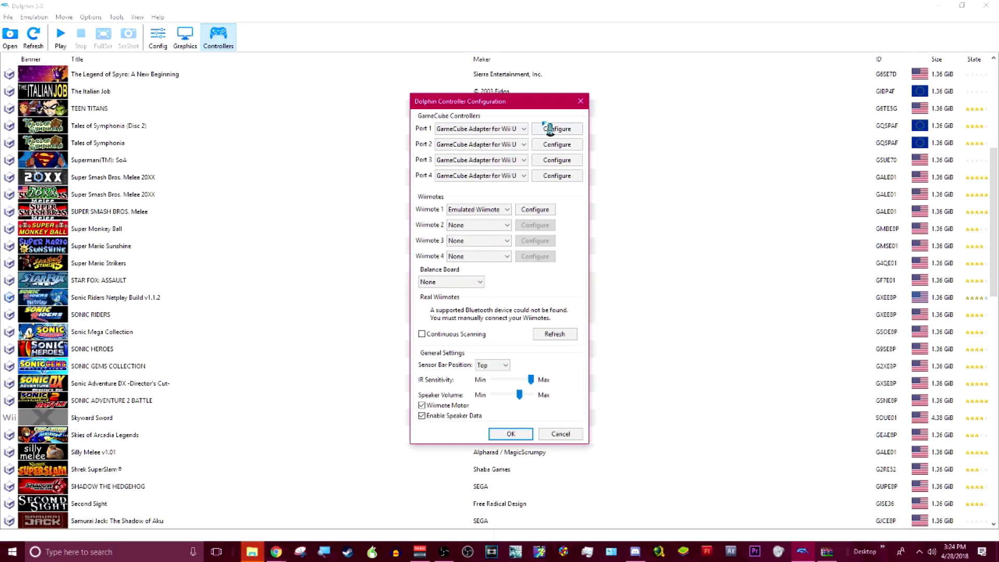
click(510, 129)
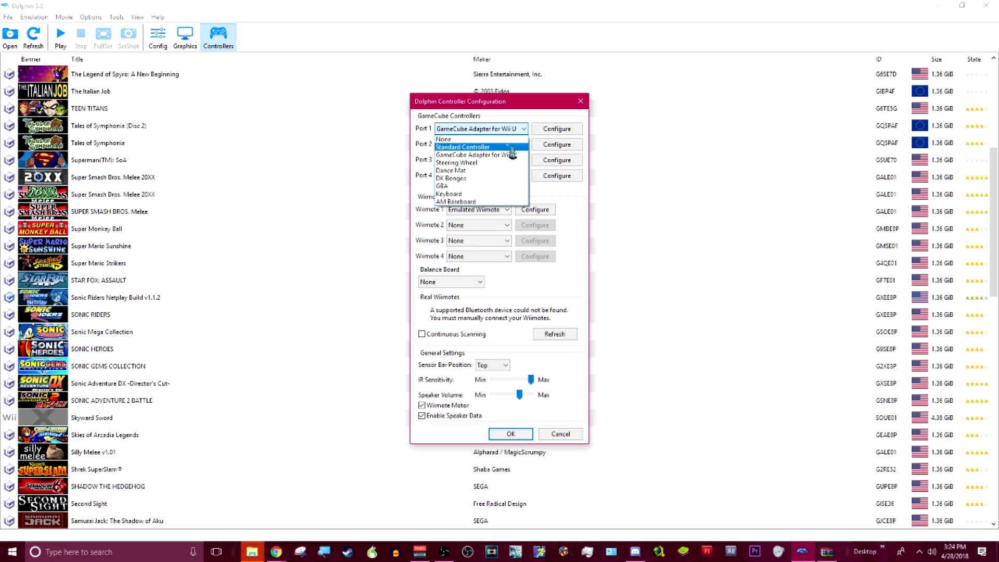
click(512, 149)
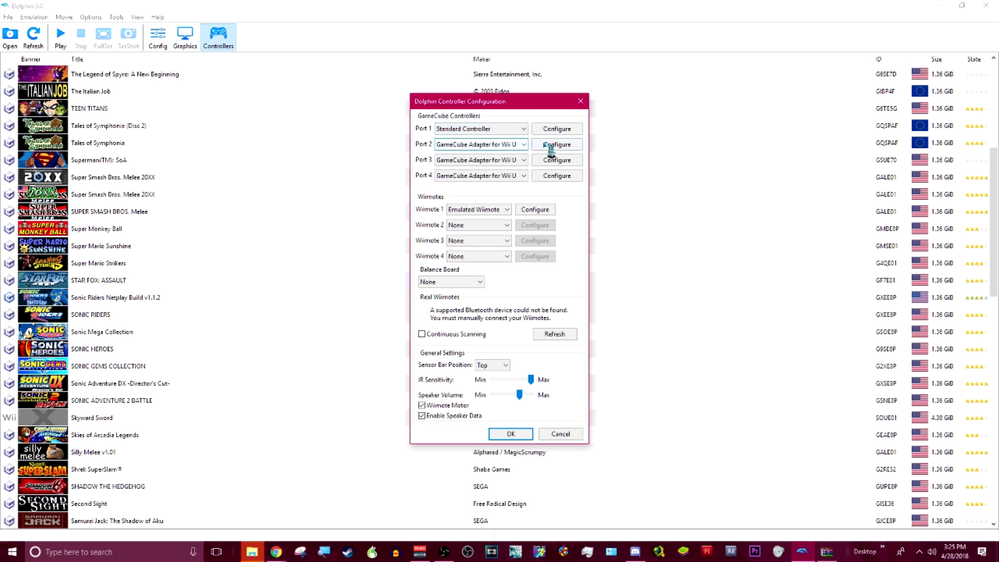
- Configure the Port 1 pad by refreshing the device list and mapping its A button, then save the controller settings
click(557, 129)
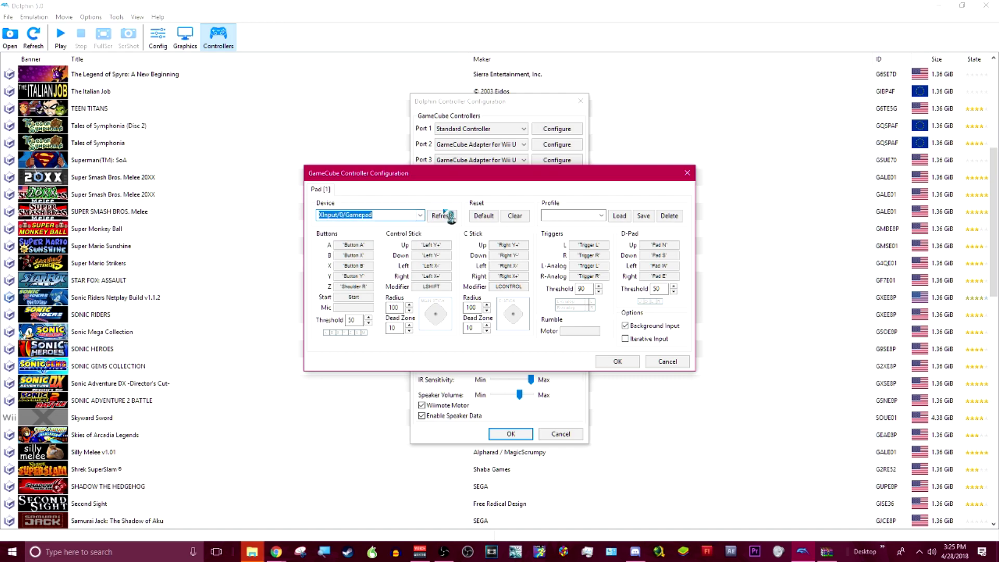
click(444, 215)
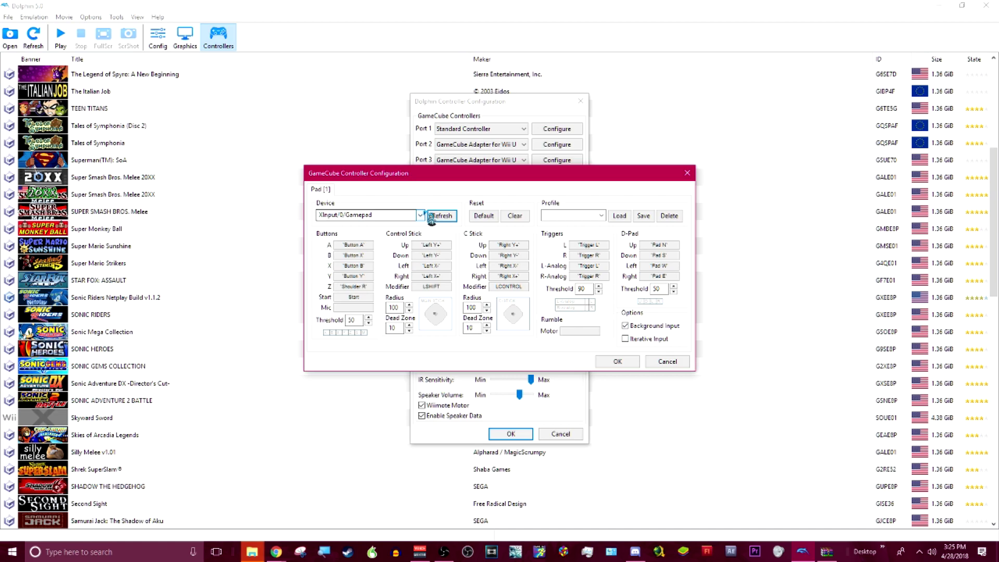
click(358, 245)
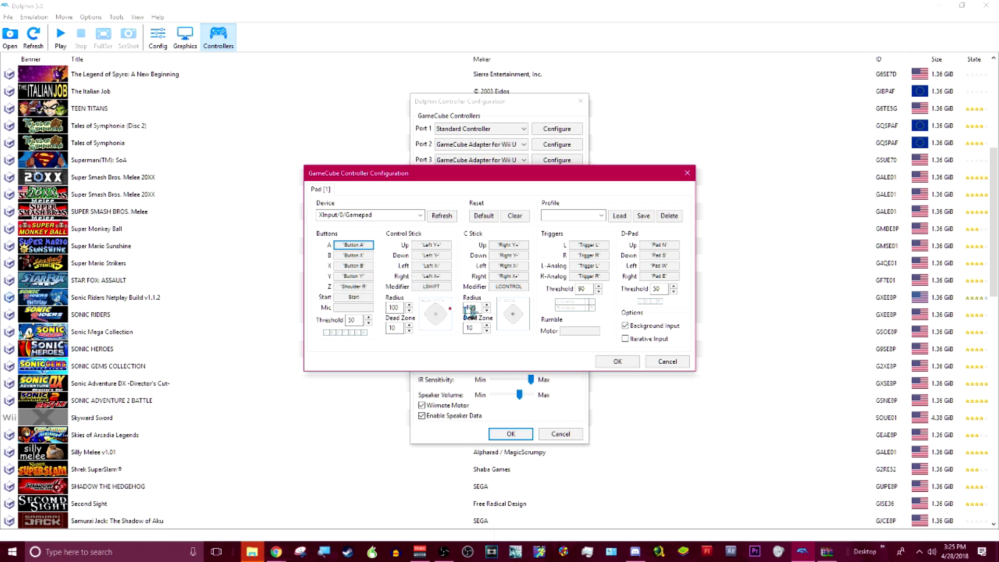
click(617, 363)
click(510, 434)
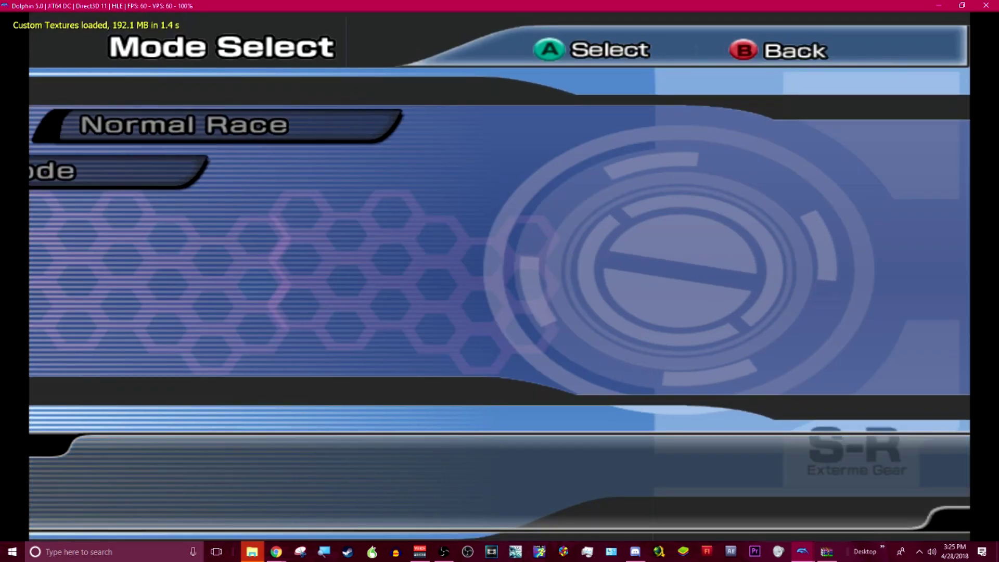
- Choose Normal Race in the game's mode selection and start a race on the Metal City track
key(Down)
key(Down)
key(Up)
key(Up)
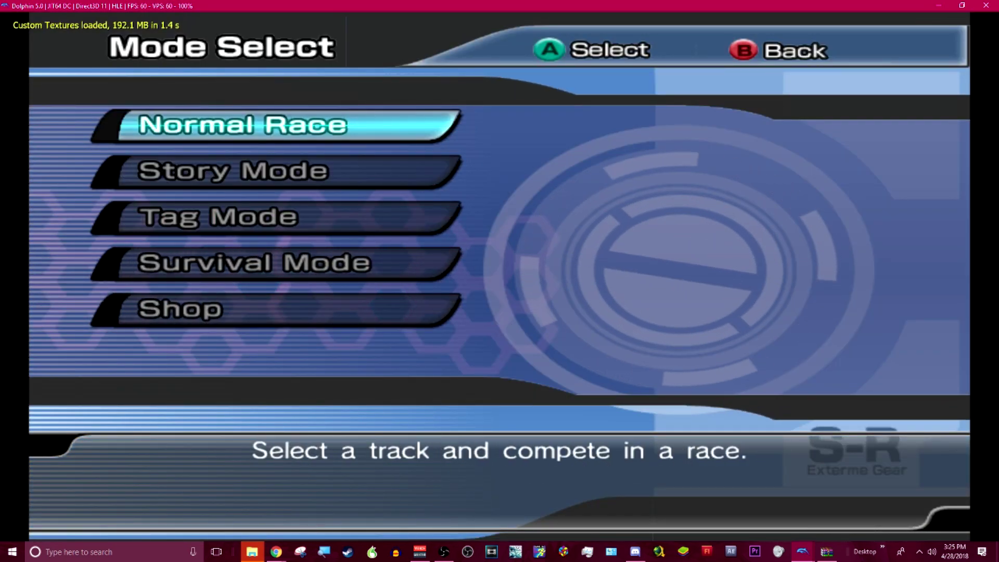
key(Return)
key(Return)
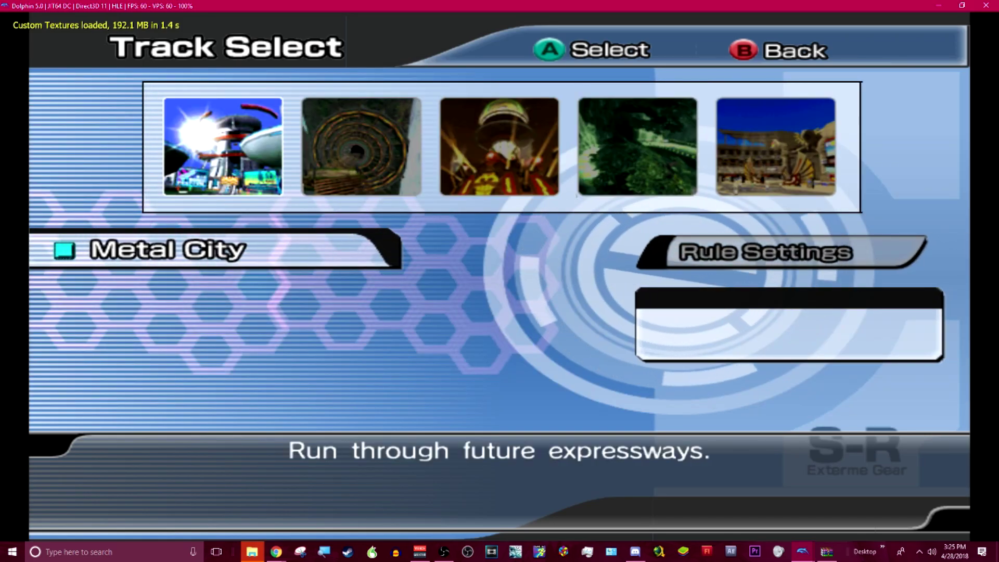
key(Return)
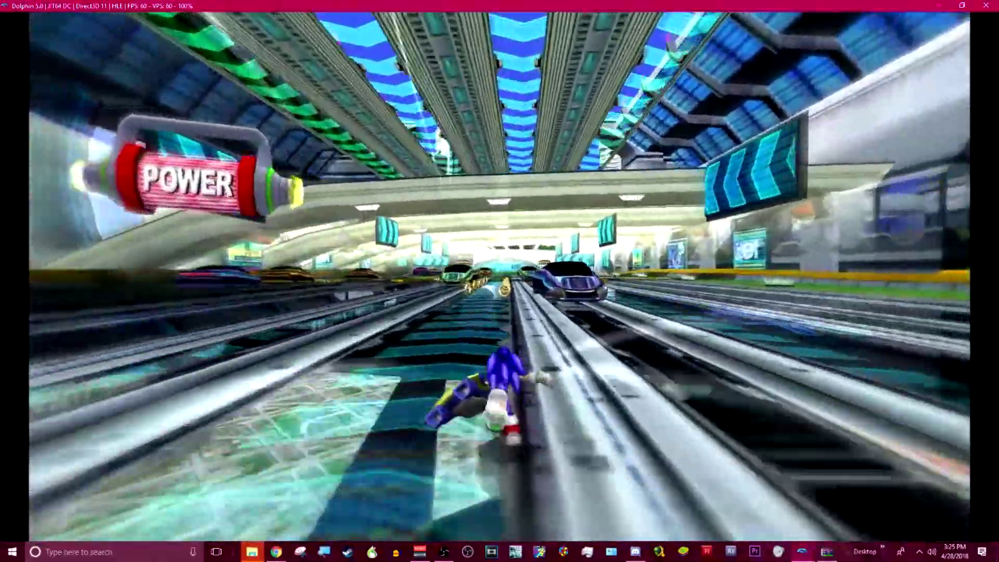
- Pause the Metal City race and quit it
key(Return)
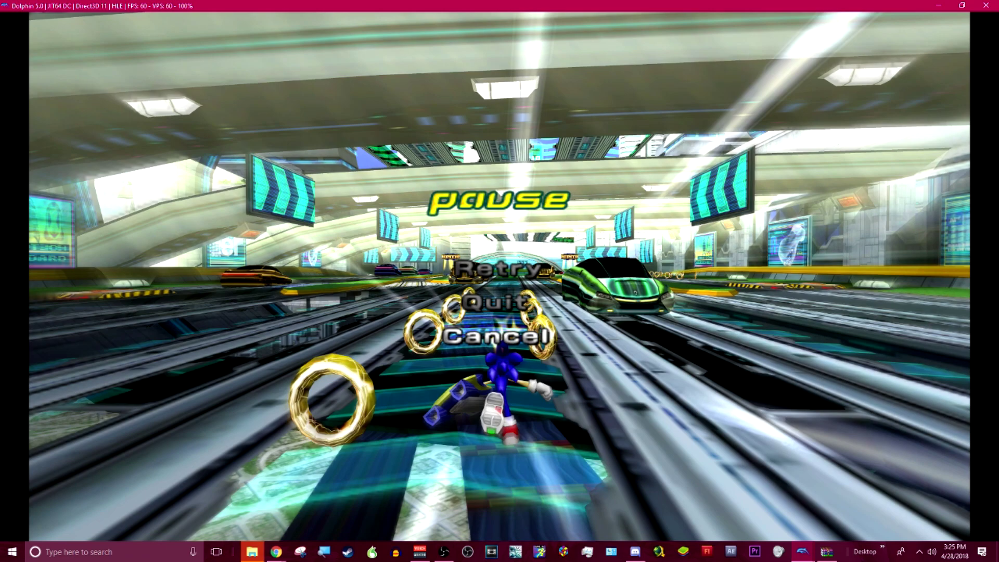
key(Up)
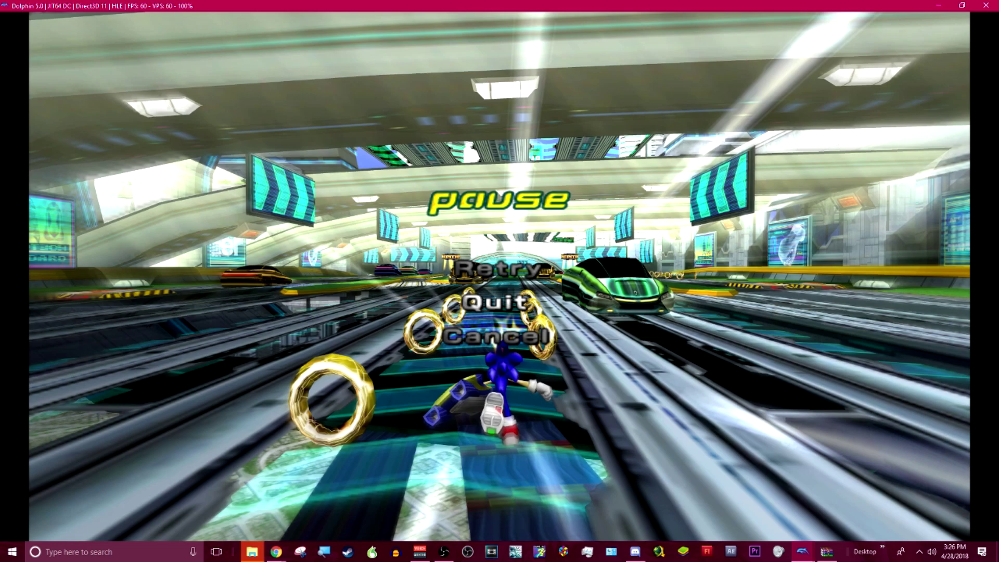
key(Return)
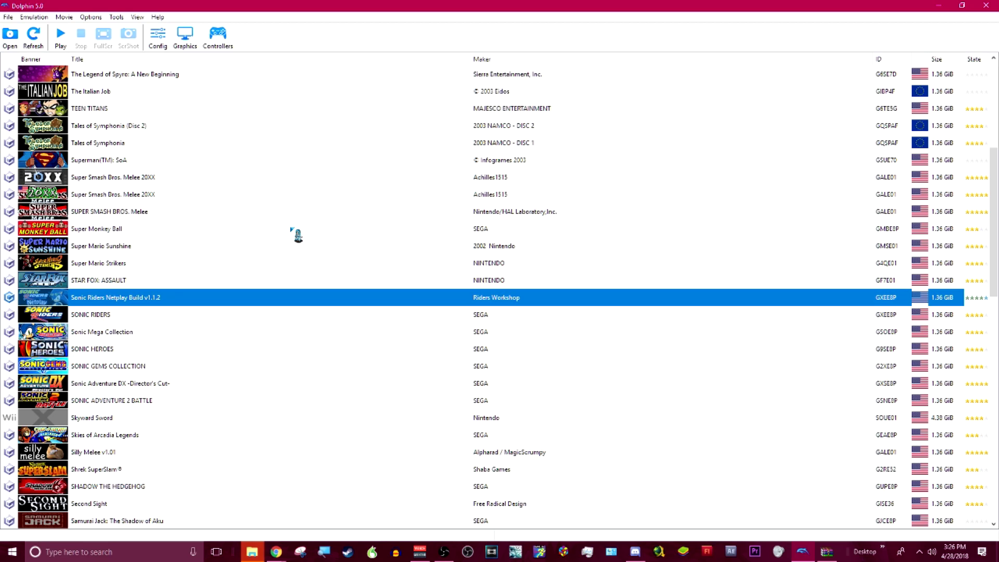
- Open the NetPlay setup window
scroll(294, 232, up, 1)
click(118, 18)
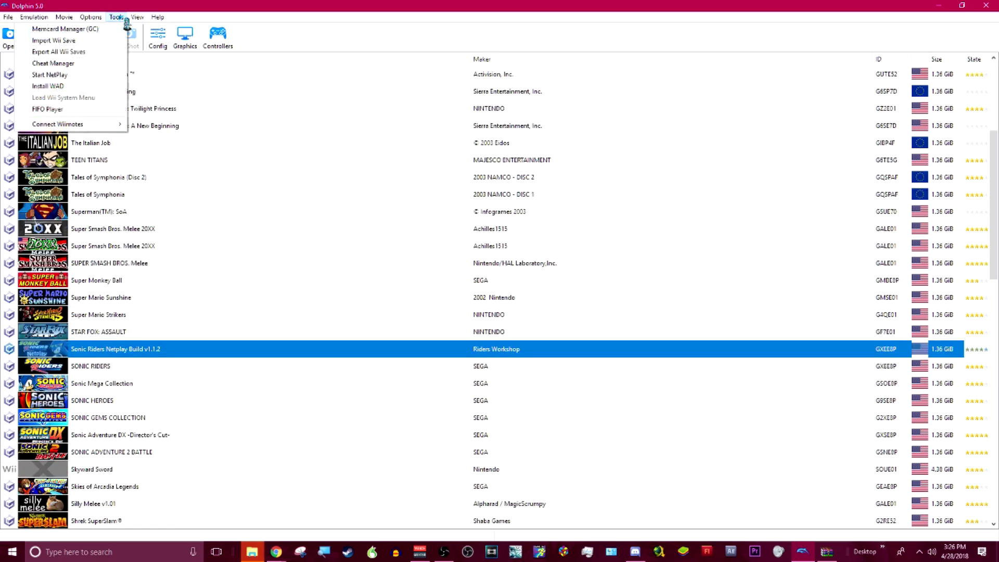
click(92, 76)
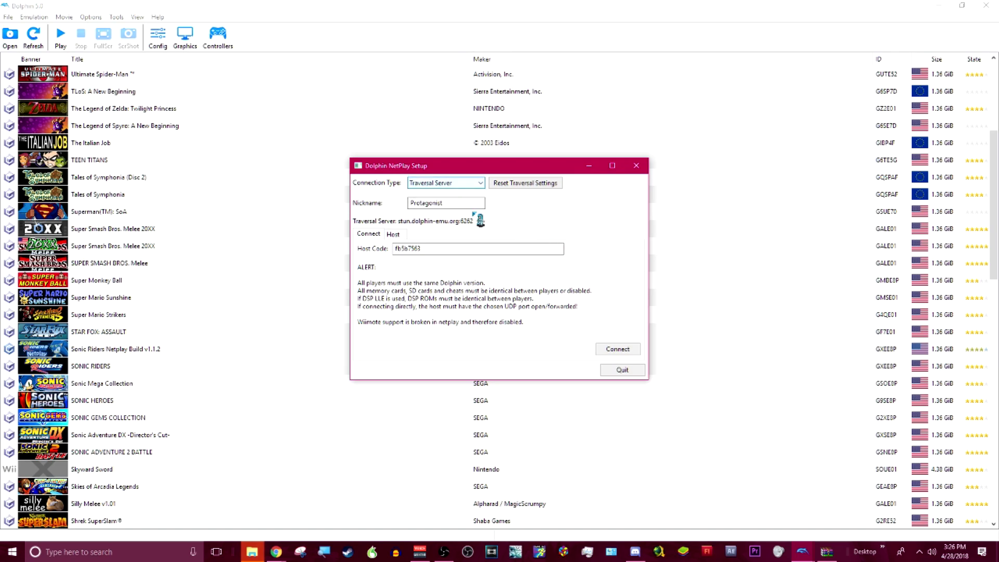
- Switch the NetPlay connection type to Direct Connection and back to Traversal Server, and select the host code
click(470, 185)
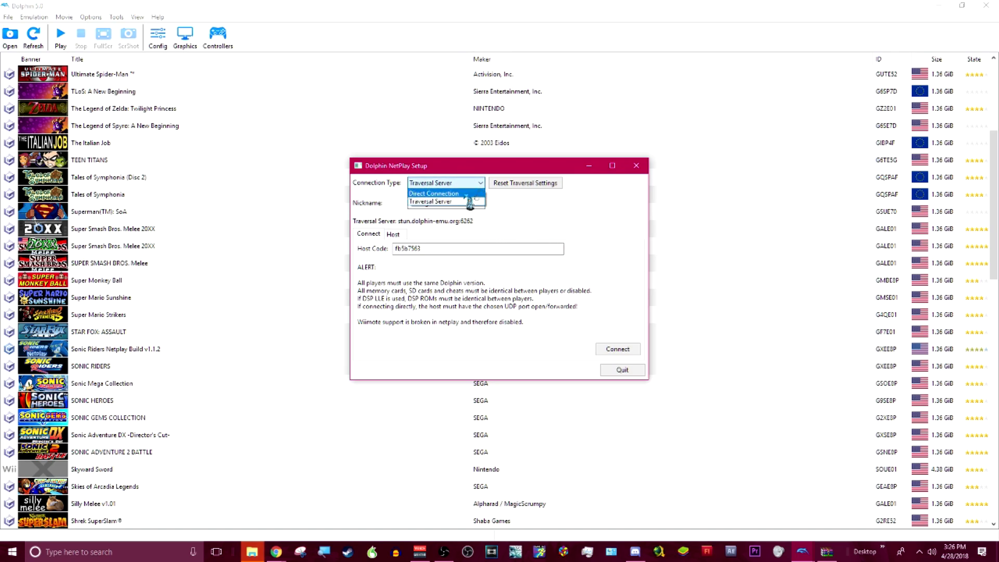
click(458, 184)
click(454, 183)
click(460, 193)
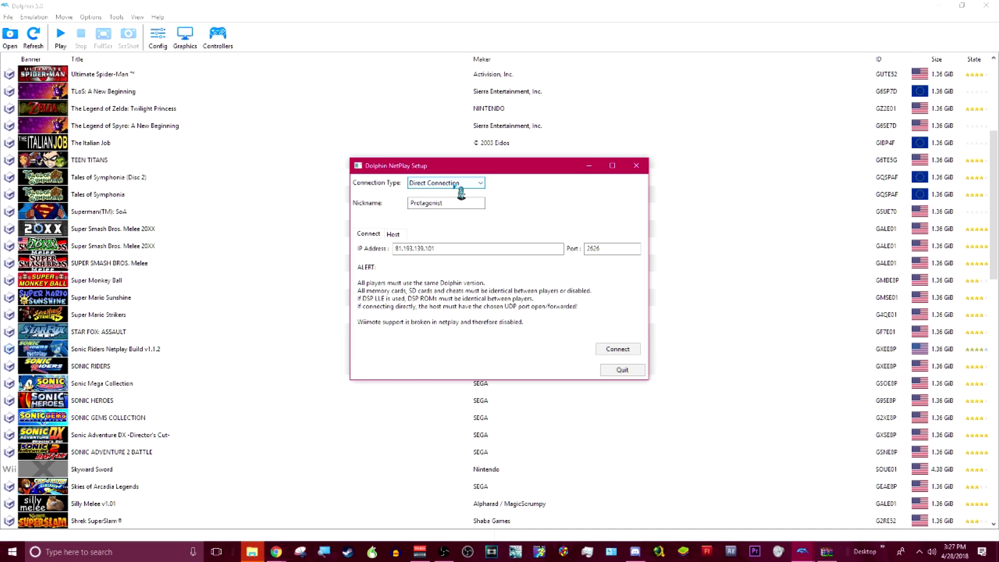
key(Down)
double_click(400, 249)
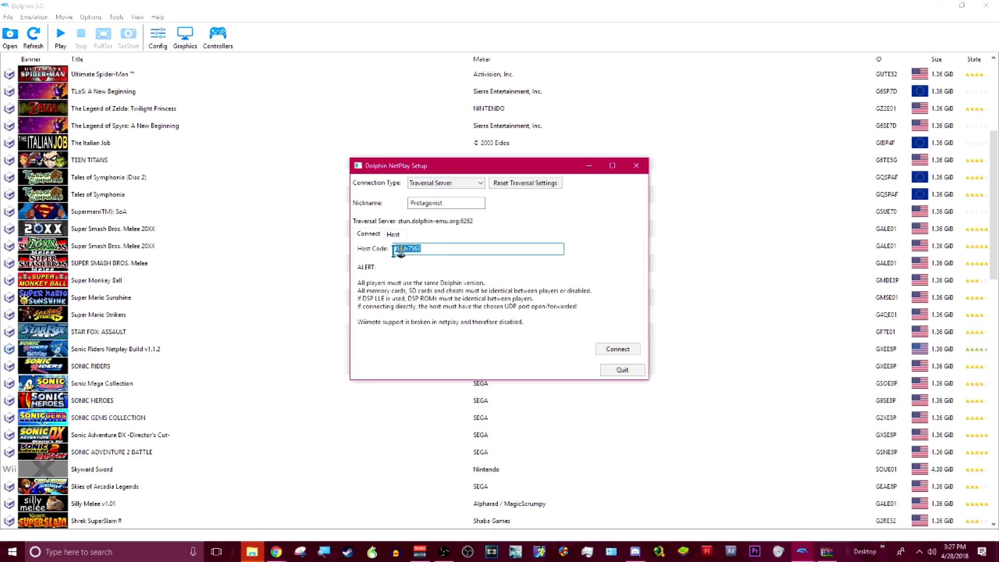
- Host a NetPlay room for Sonic Riders Netplay Build v1.1.2 using the Traversal Server
click(393, 234)
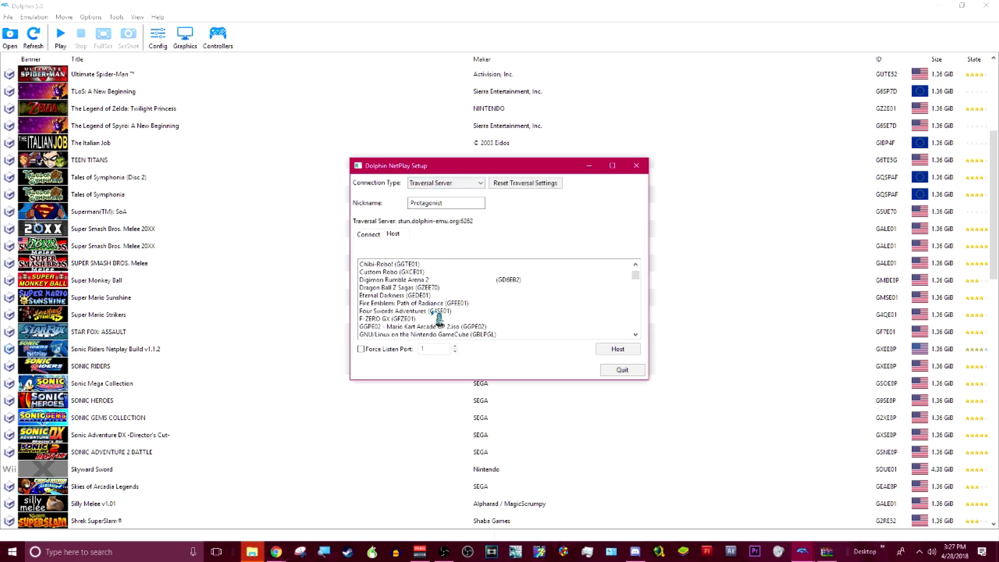
scroll(505, 315, down, 12)
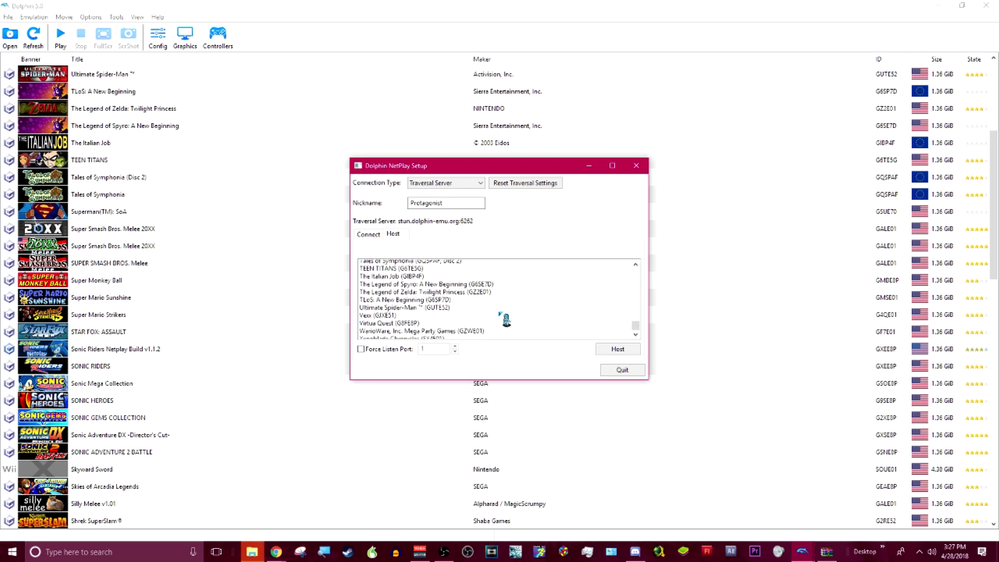
scroll(505, 319, down, 2)
scroll(504, 318, up, 5)
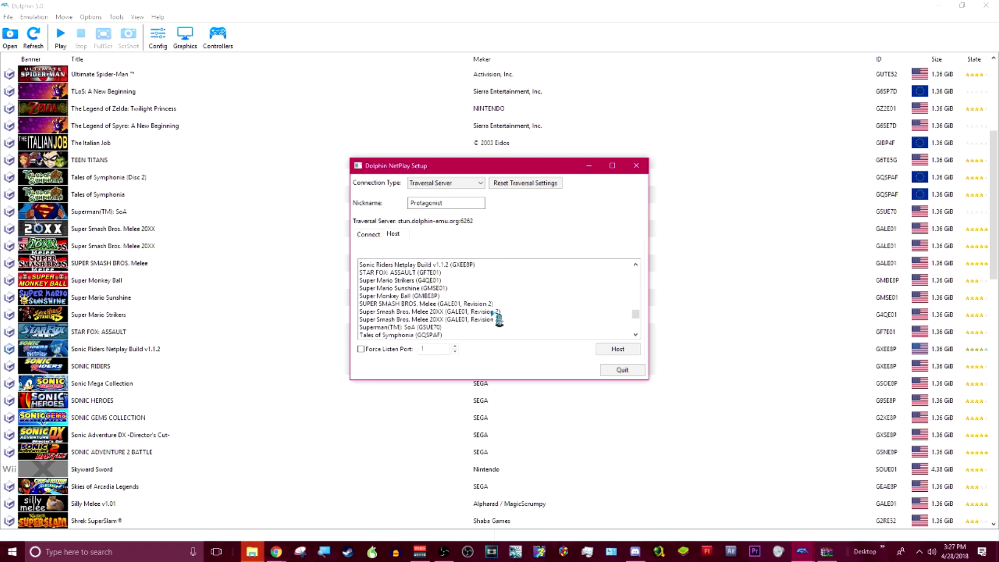
scroll(468, 333, up, 2)
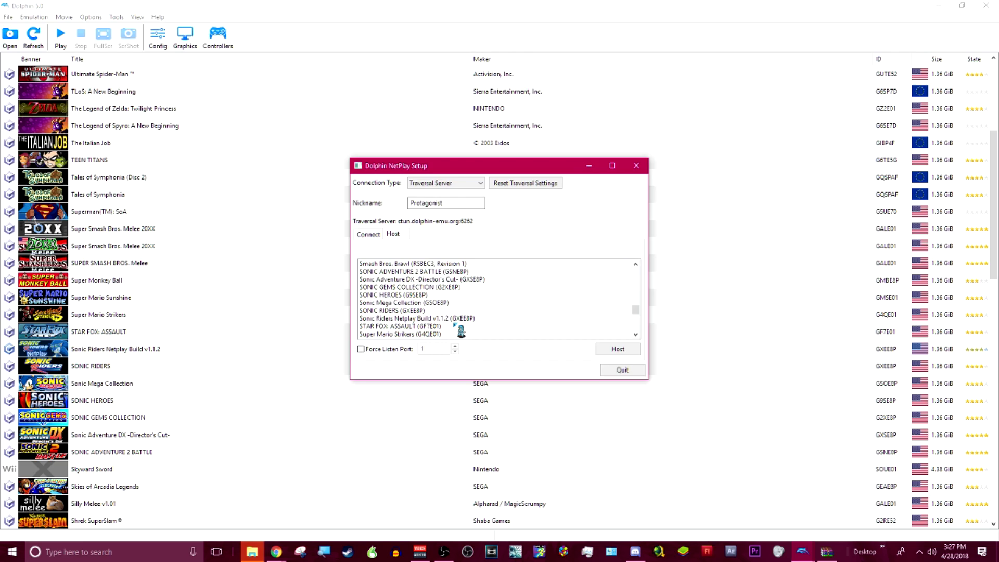
scroll(453, 323, up, 1)
scroll(460, 320, down, 1)
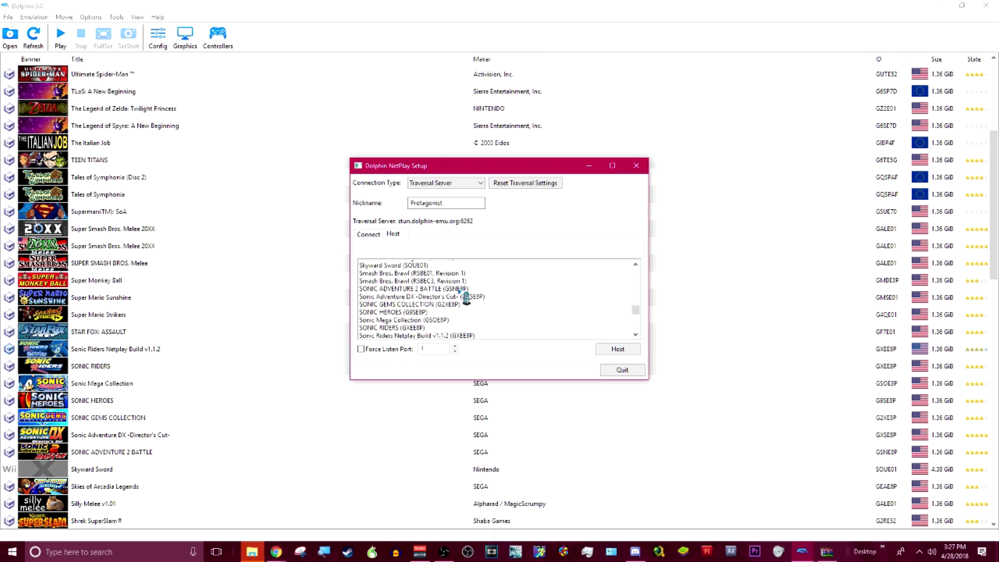
double_click(447, 319)
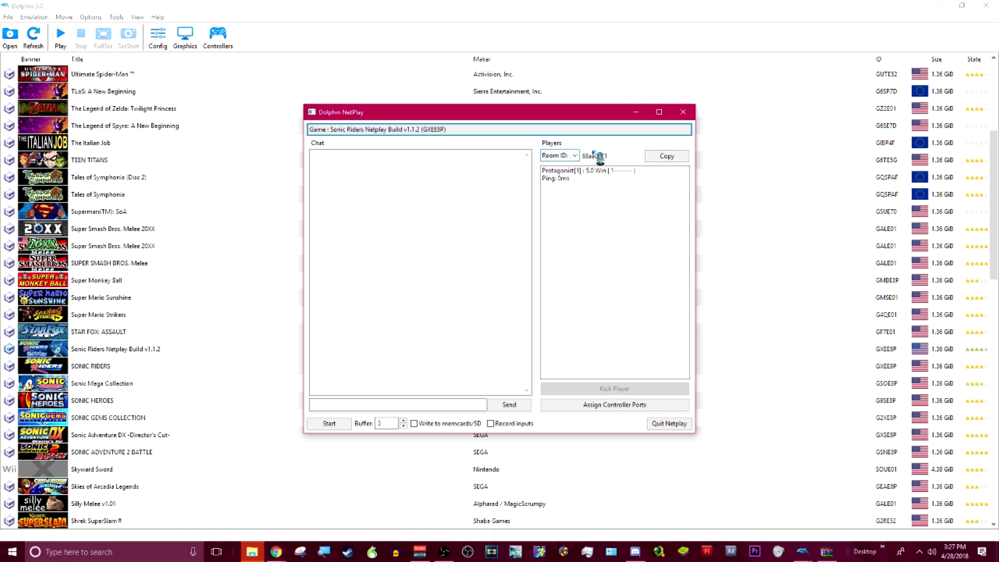
- Copy the NetPlay room ID and send it to a server member as a direct message in Discord
click(664, 159)
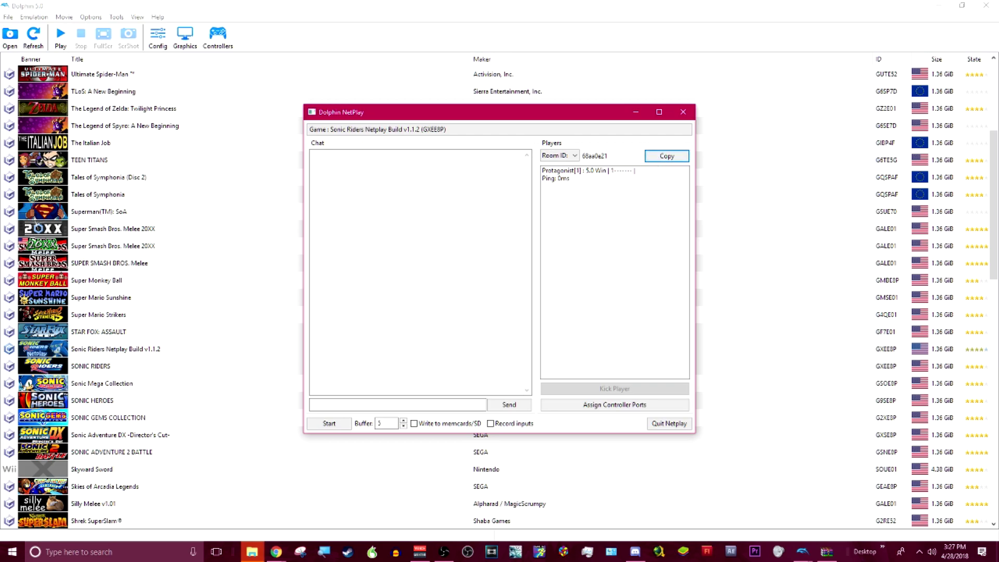
click(634, 551)
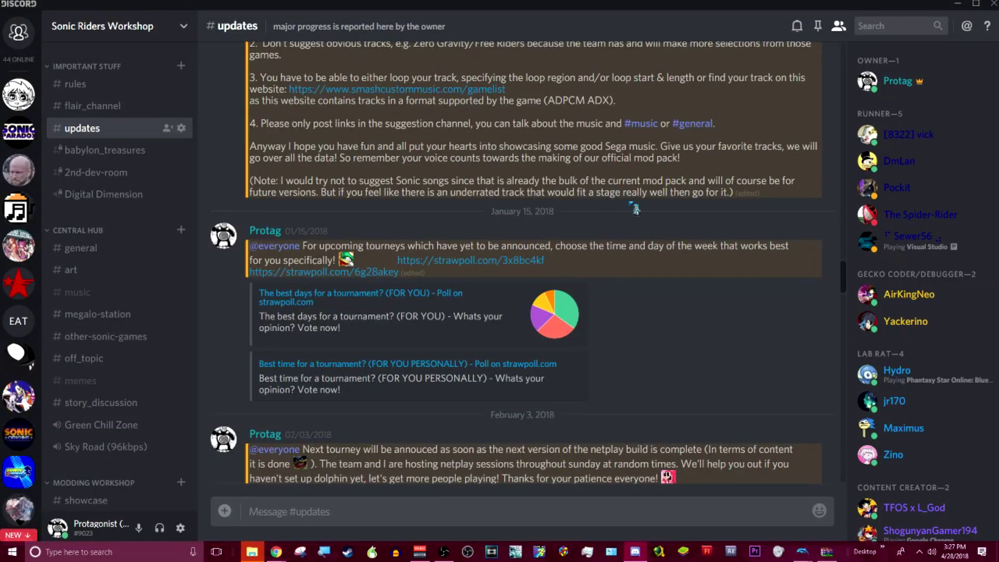
click(908, 323)
right_click(742, 498)
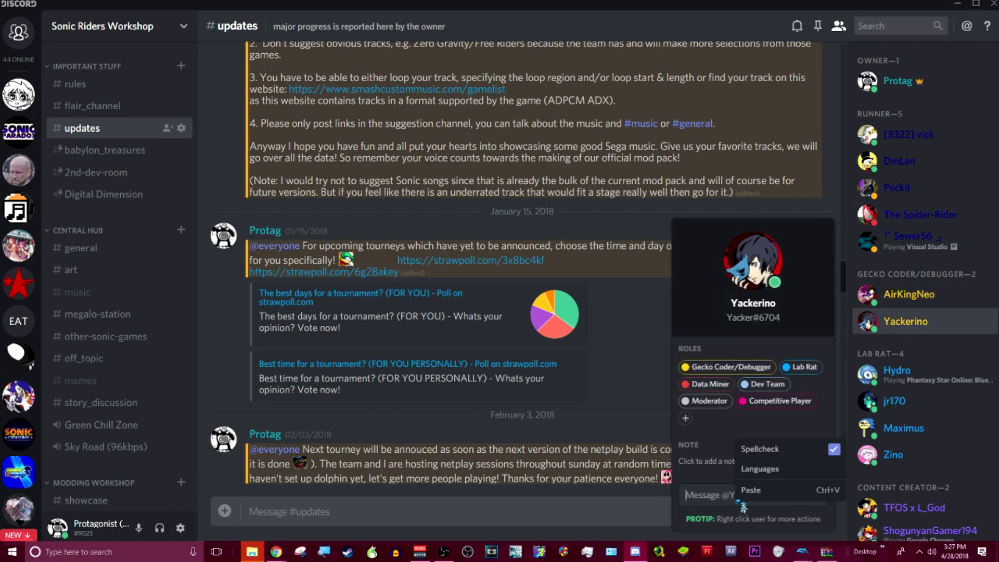
click(760, 492)
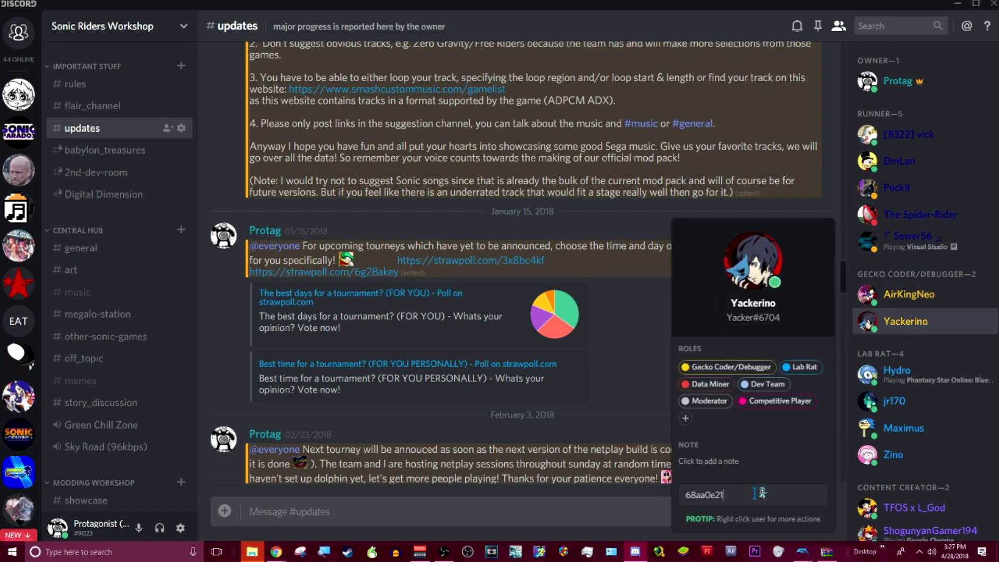
key(Return)
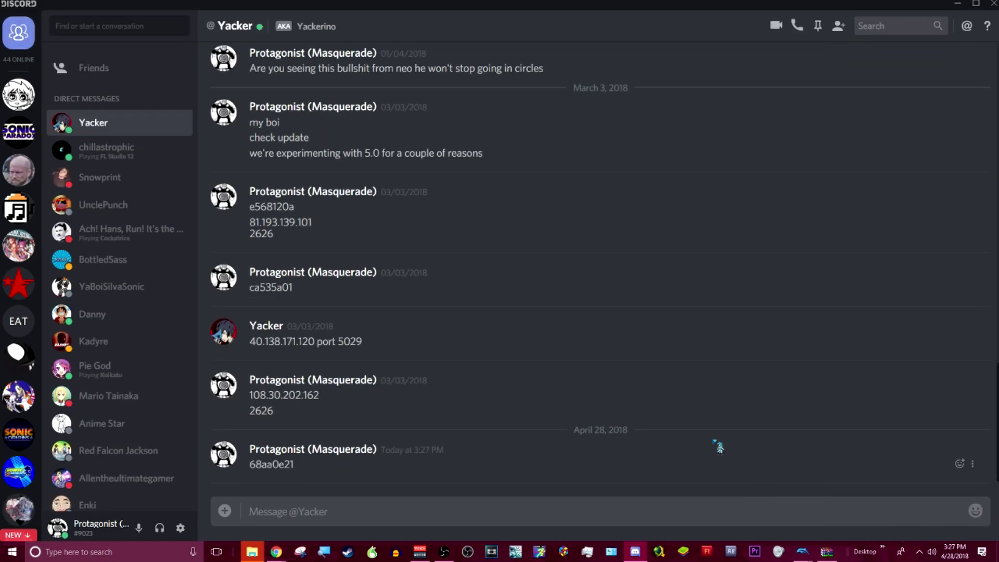
- Minimize Discord and the file browser to return to the hosted NetPlay room in Dolphin
click(253, 551)
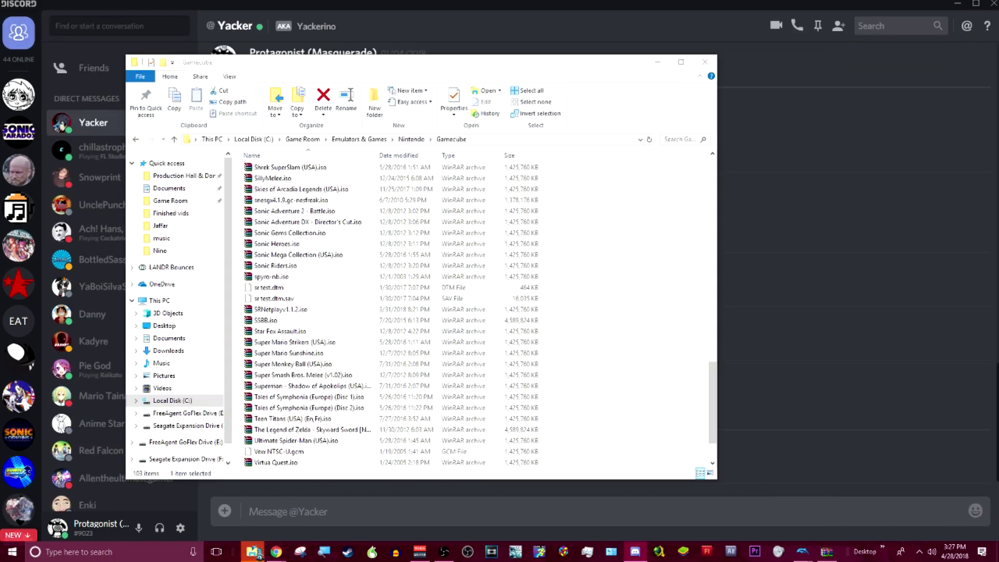
click(311, 513)
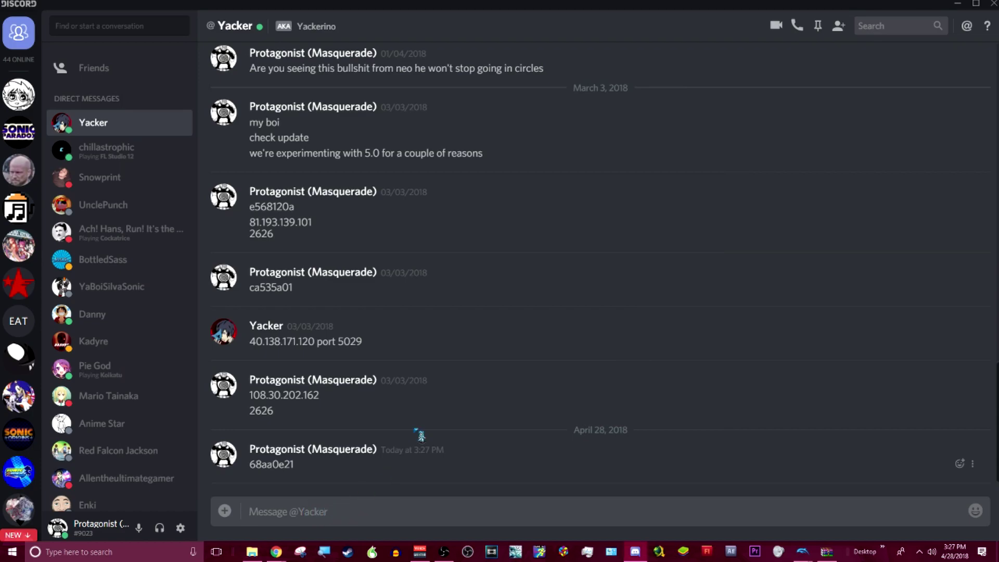
click(957, 4)
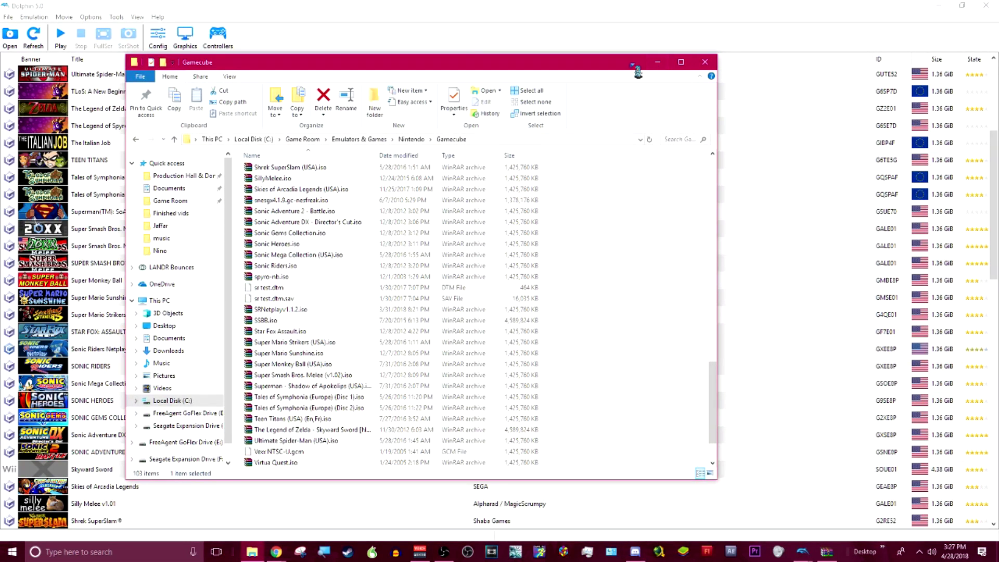
click(656, 62)
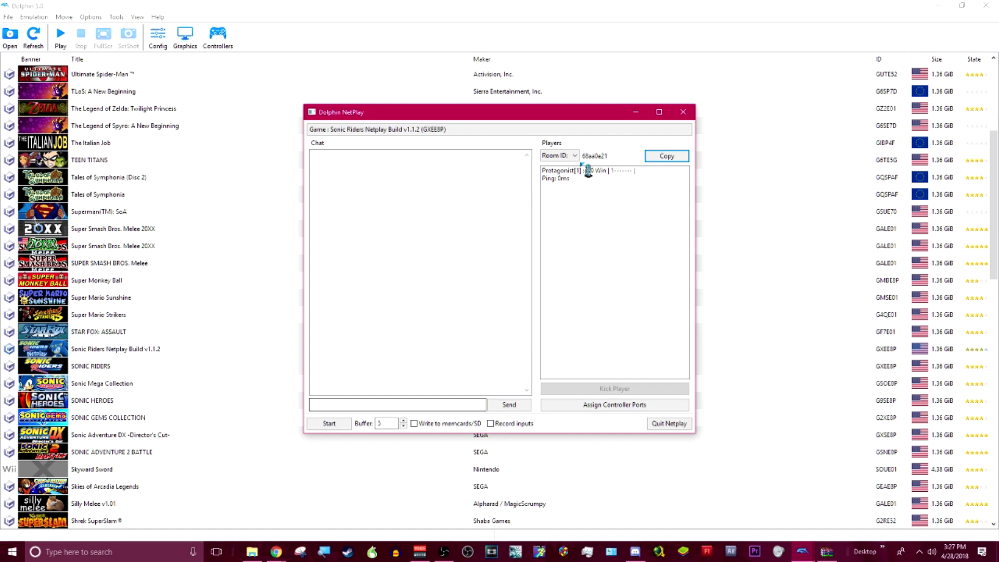
- Set the NetPlay room's pad buffer to 8
click(404, 420)
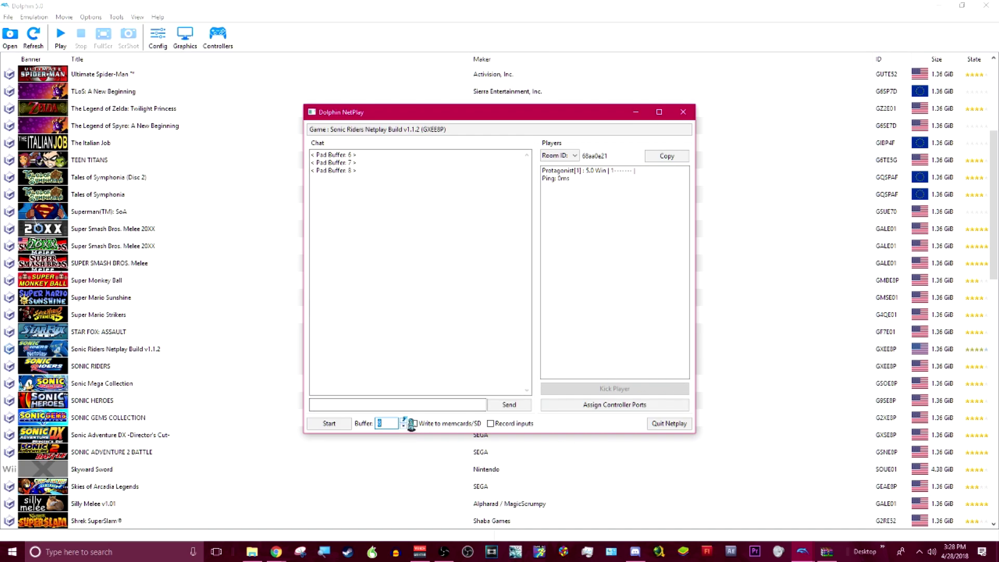
scroll(412, 427, up, 3)
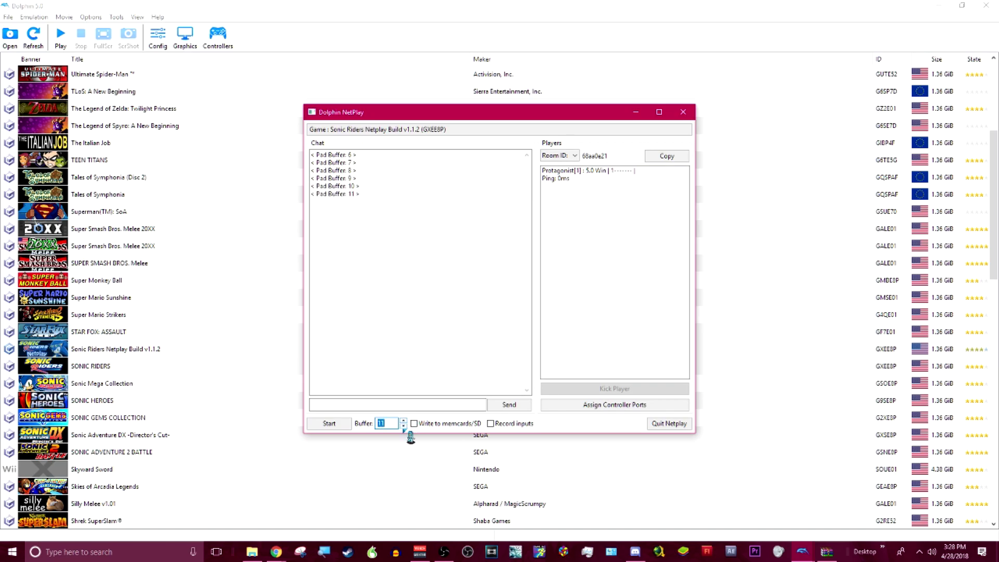
scroll(411, 436, down, 2)
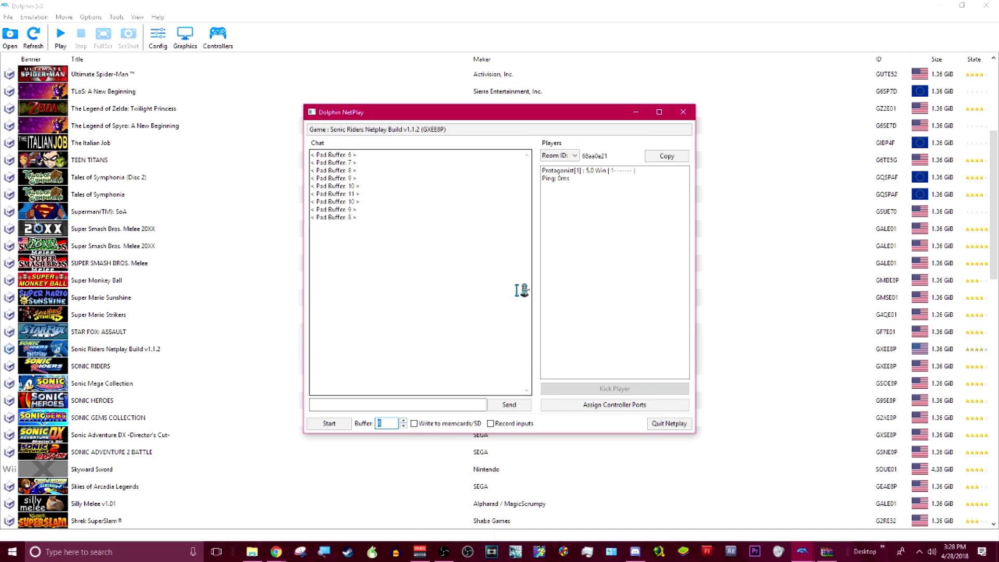
- Examine the AR codes and Gecko codes lists in the Sonic Riders Netplay Build properties
click(514, 151)
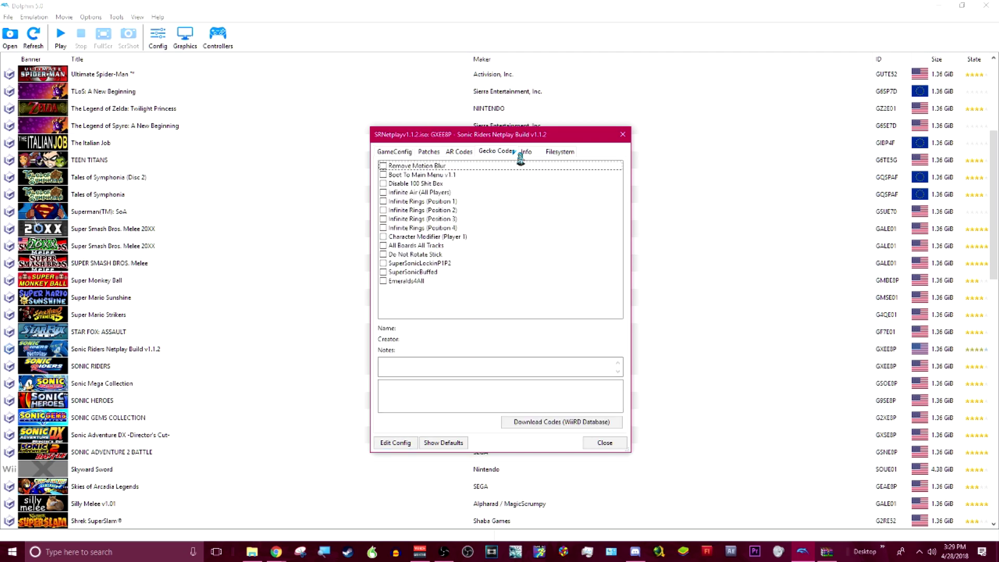
click(461, 152)
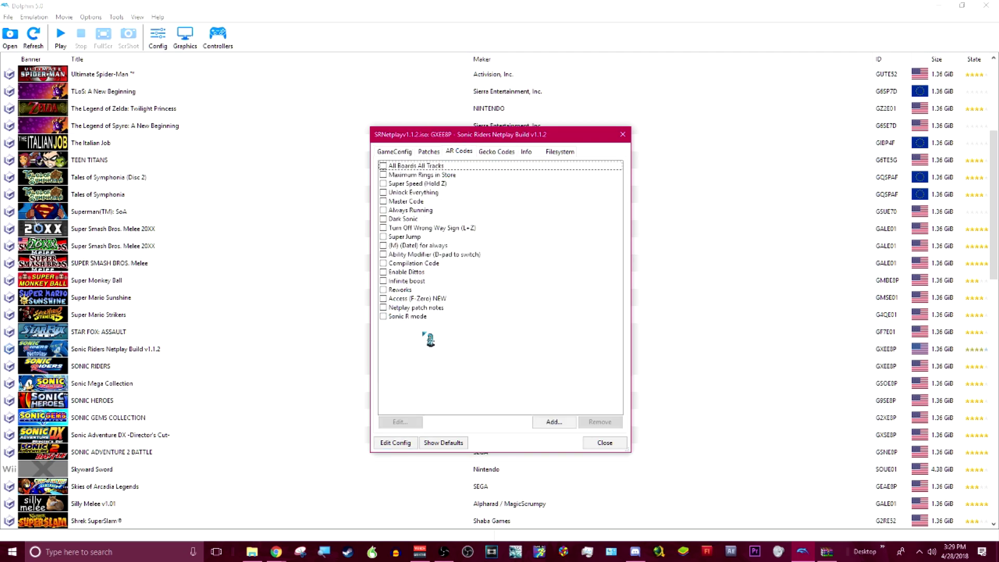
click(497, 154)
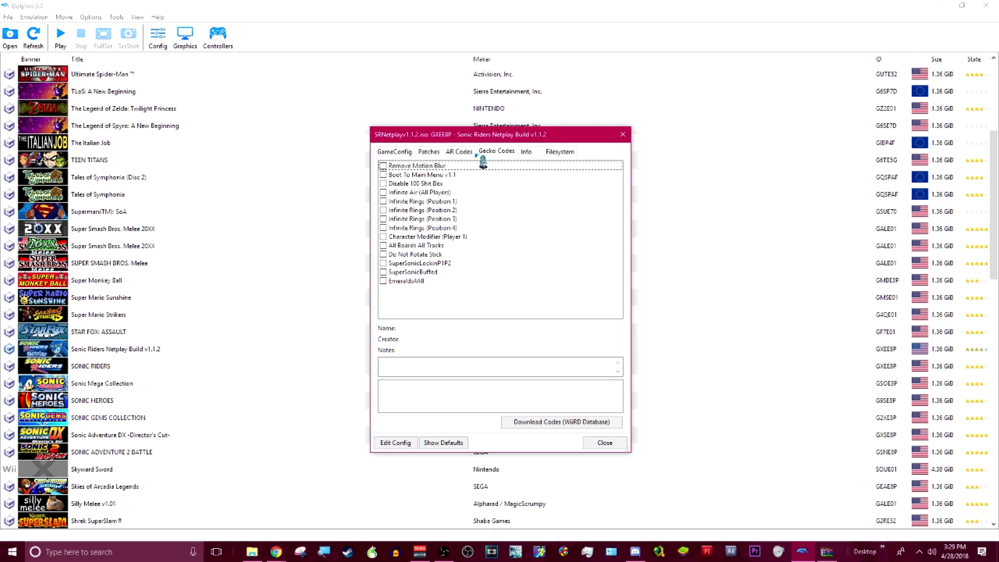
click(463, 153)
click(498, 155)
click(465, 152)
click(498, 154)
click(466, 152)
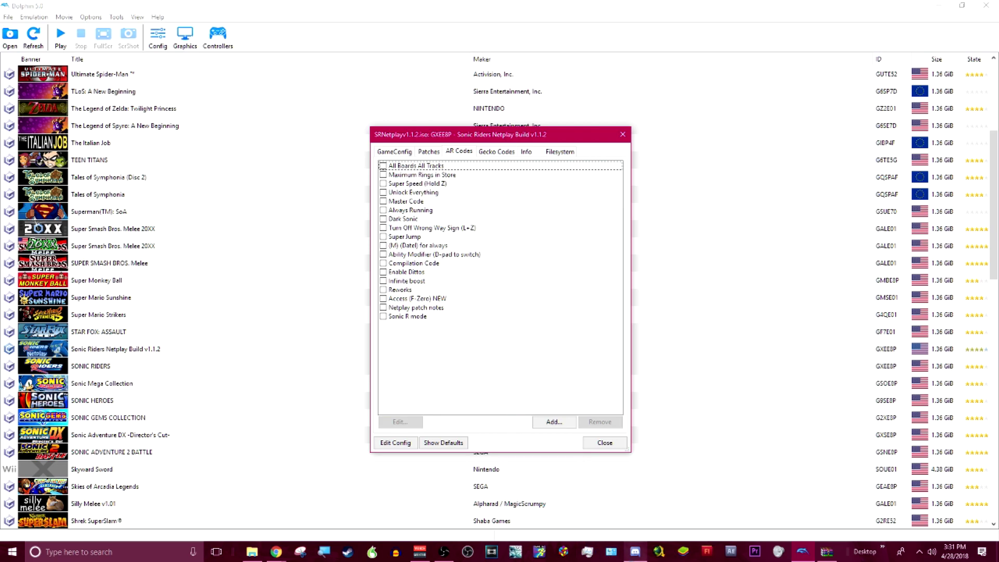
- Switch to Discord and look through the codes posted in the cheat-gecko-ar_codes channel of Sonic Riders Workshop
click(634, 551)
click(116, 131)
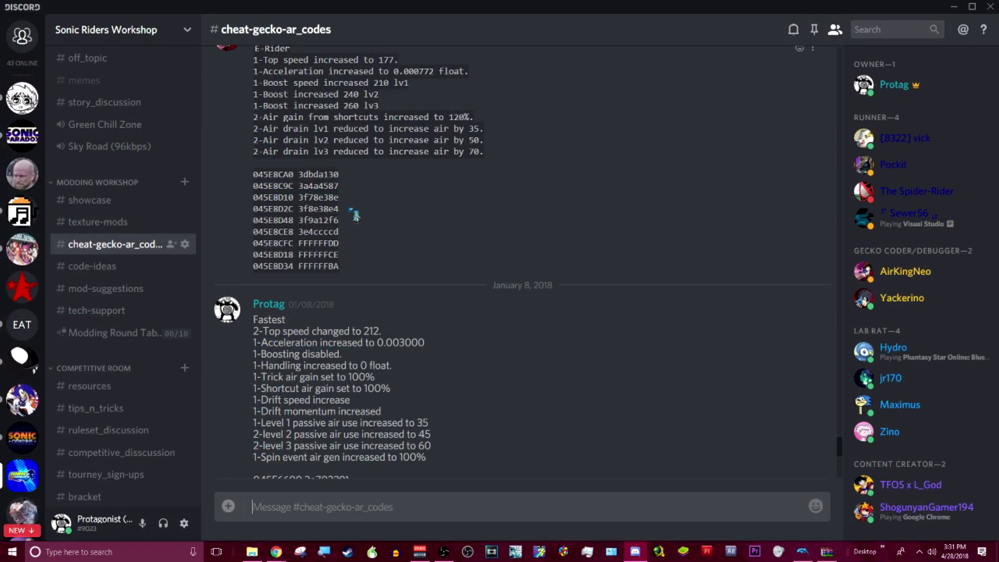
scroll(356, 216, up, 2)
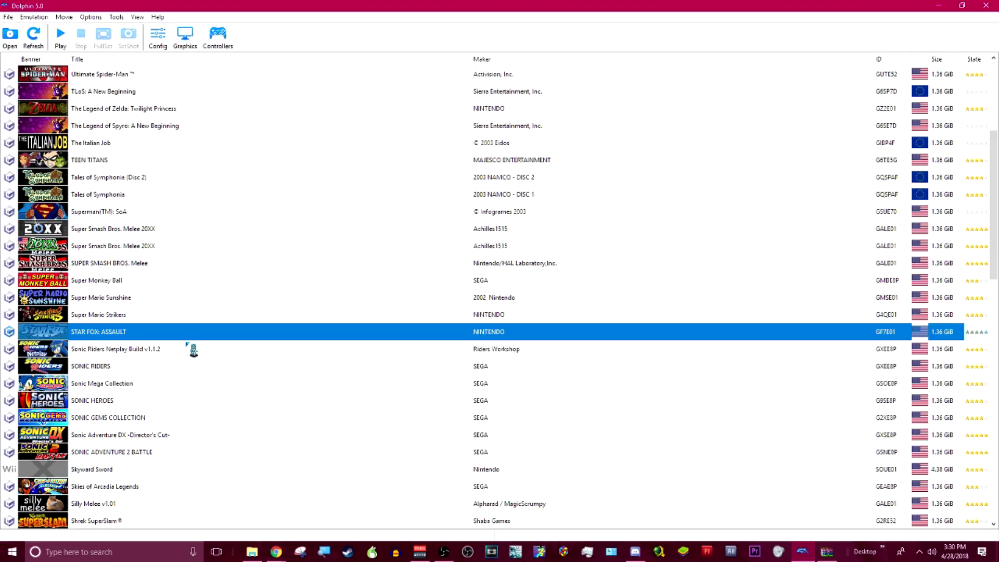
- Check the General and GameCube settings in the Dolphin configuration and open the controller settings
click(157, 41)
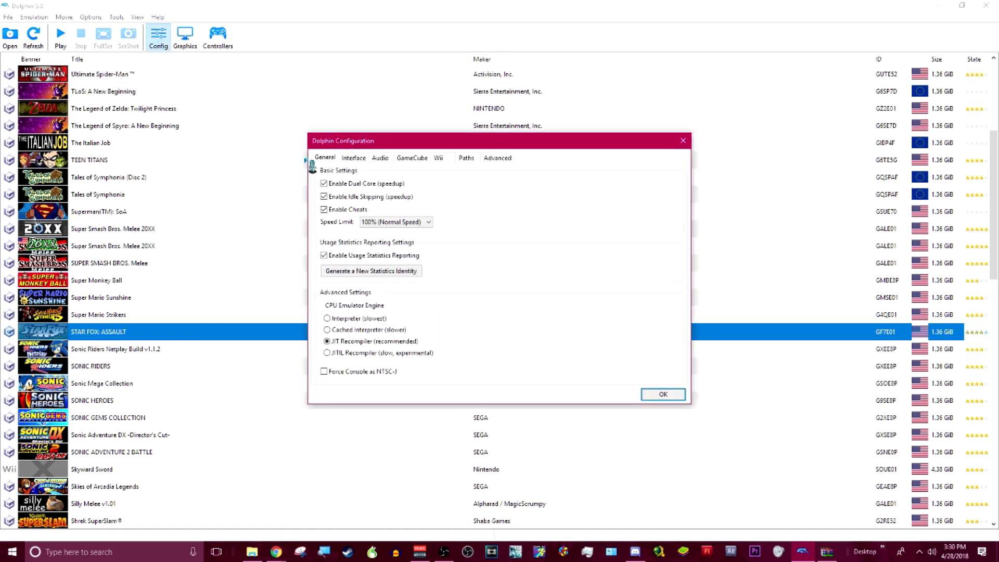
click(419, 159)
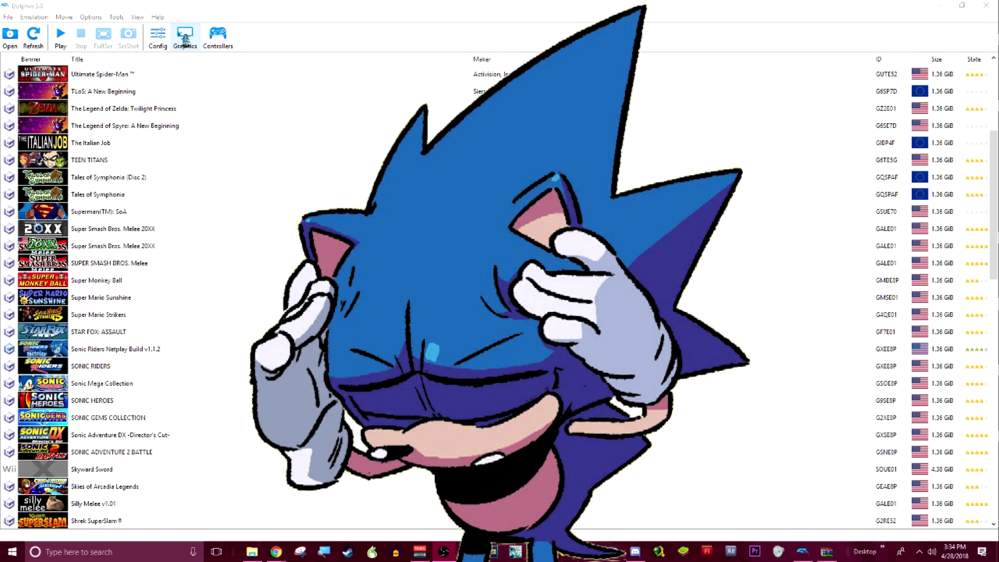
click(217, 37)
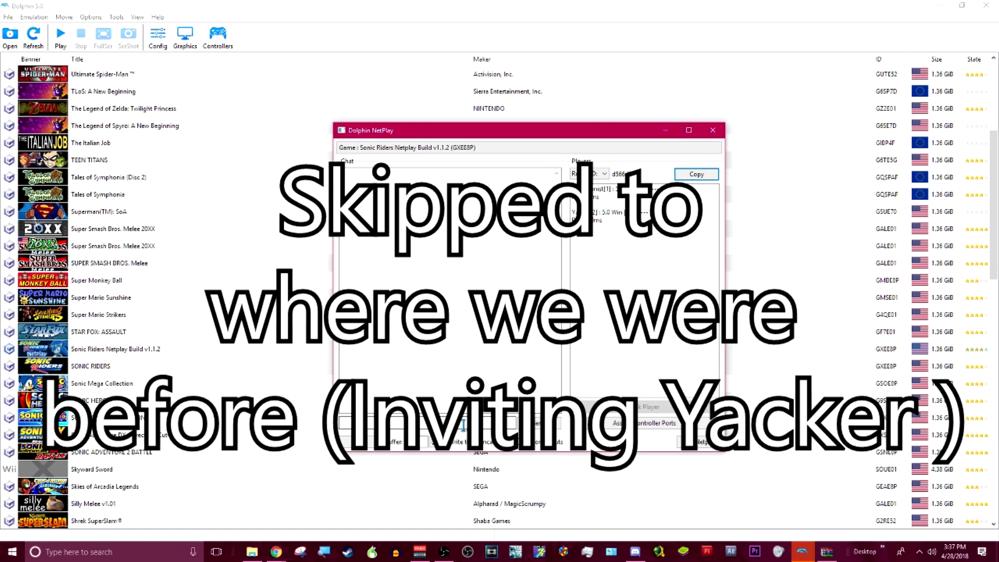
- Adjust the pad buffer in the two-player NetPlay room and start the game
click(381, 451)
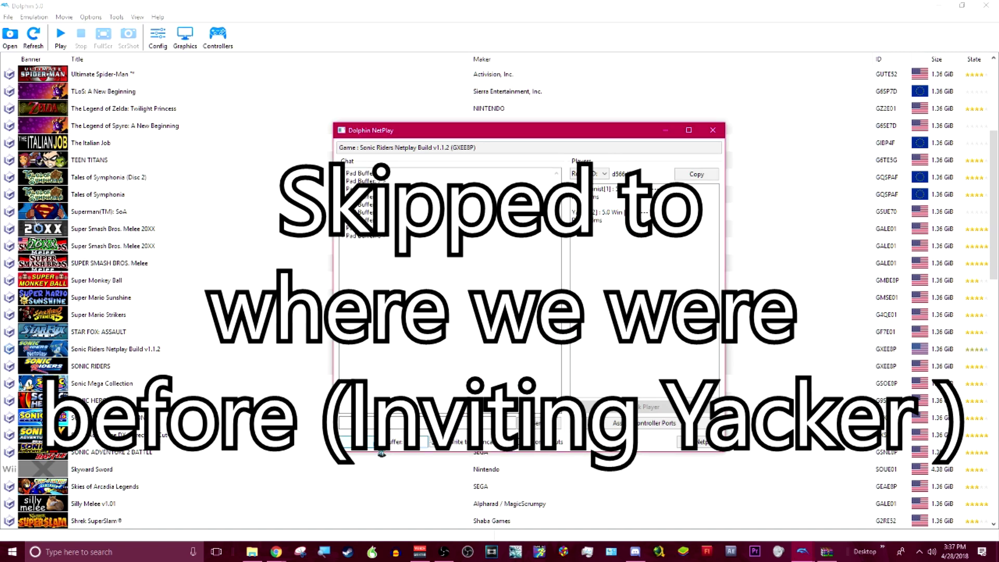
click(366, 442)
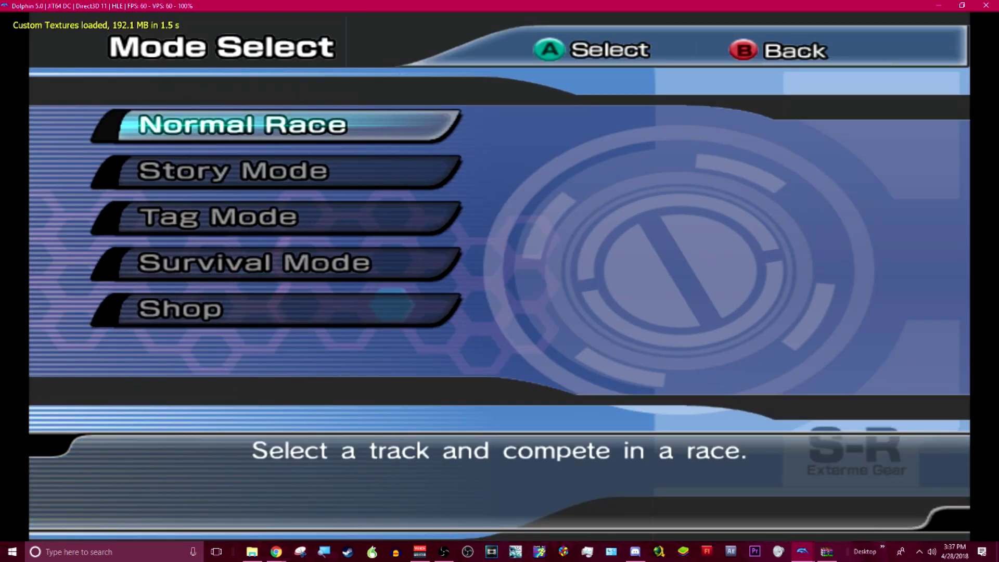
- Choose Normal Race in the mode selection and select the Metal City track
key(x)
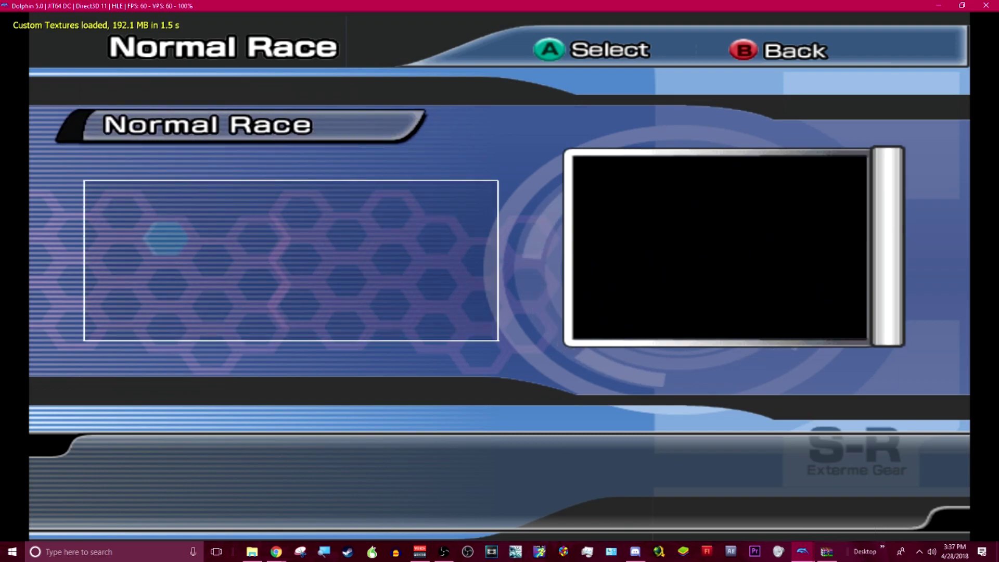
key(x)
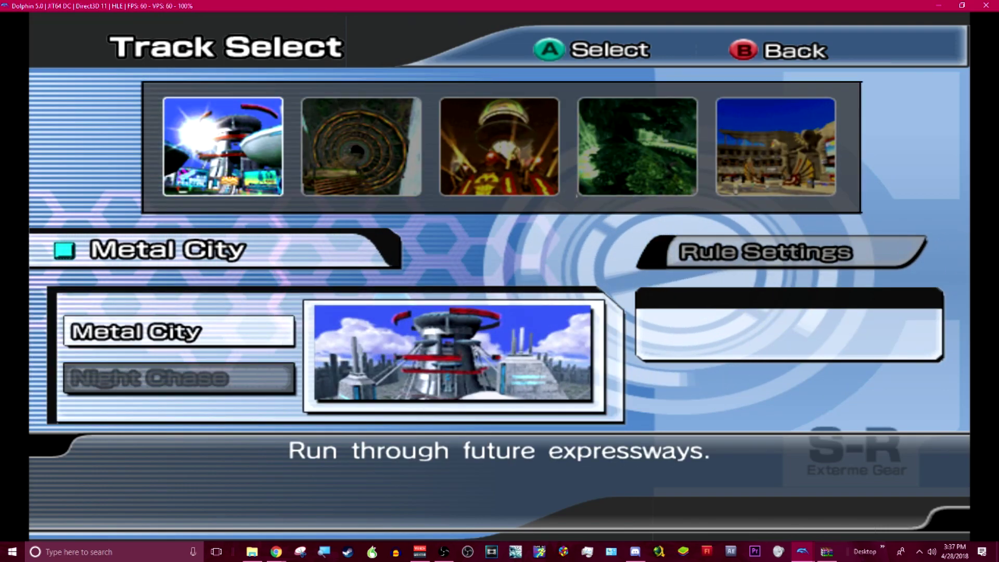
key(x)
- Move through the Player Entry roster to choose player 1's character for the Metal City race
key(Right)
key(Left)
key(Right)
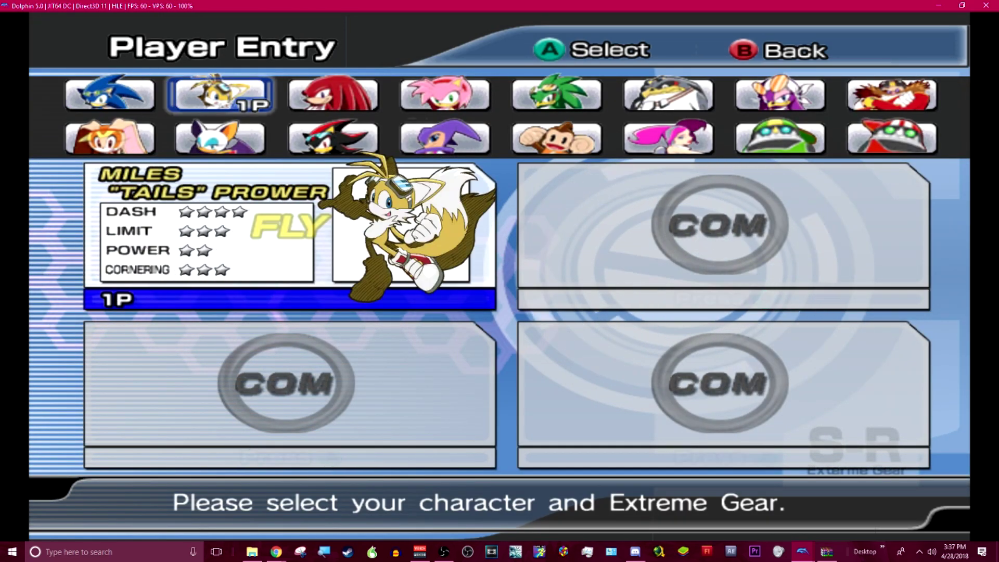
key(Right)
key(Left)
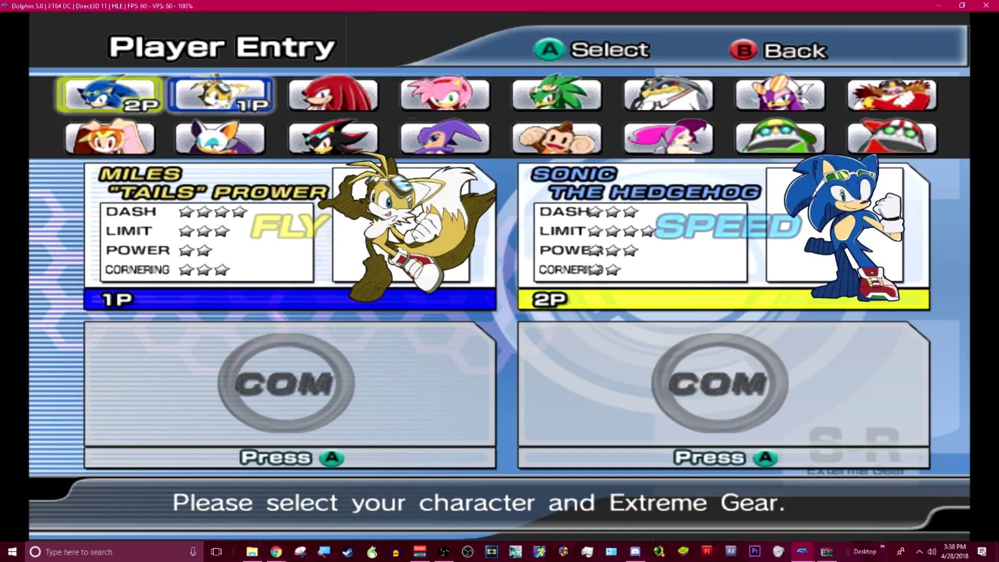
key(Right)
key(Right)
key(Left)
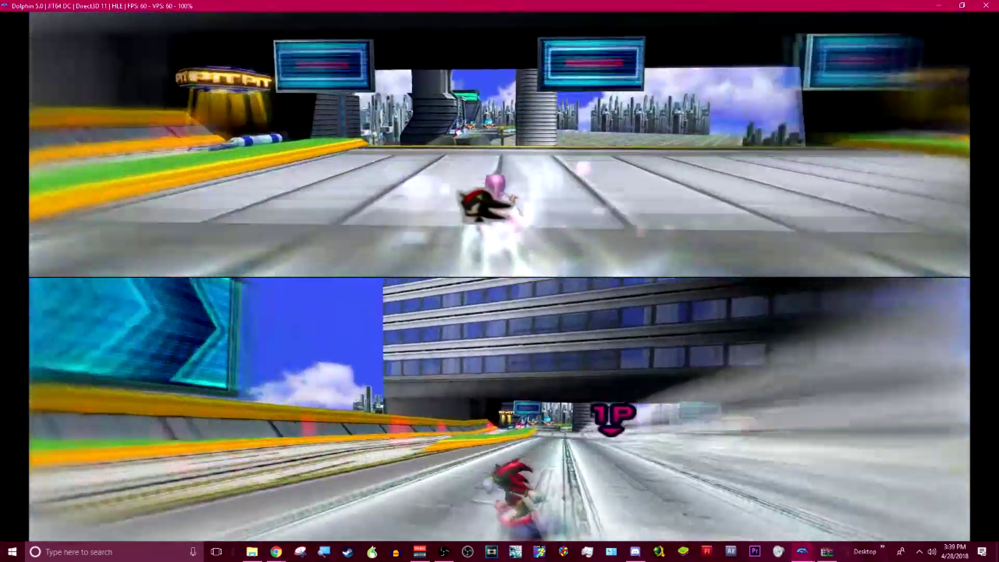